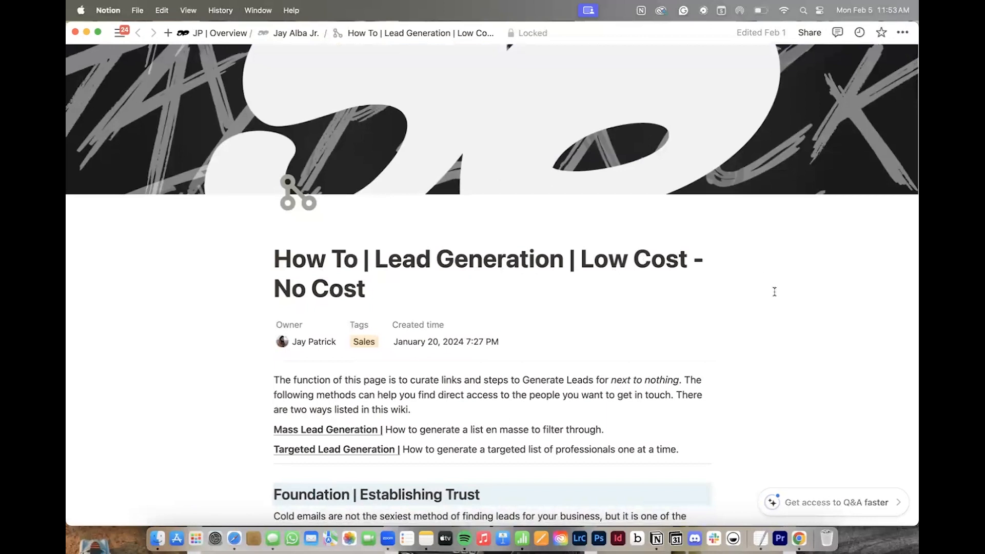
# Step: Read the lead generation guide's introduction and its Foundation section on GoDaddy email, Outlook signatures and AI tools
pyautogui.scroll(-5, 774, 291)
pyautogui.scroll(-1, 775, 291)
pyautogui.scroll(4, 774, 291)
pyautogui.scroll(-3, 775, 291)
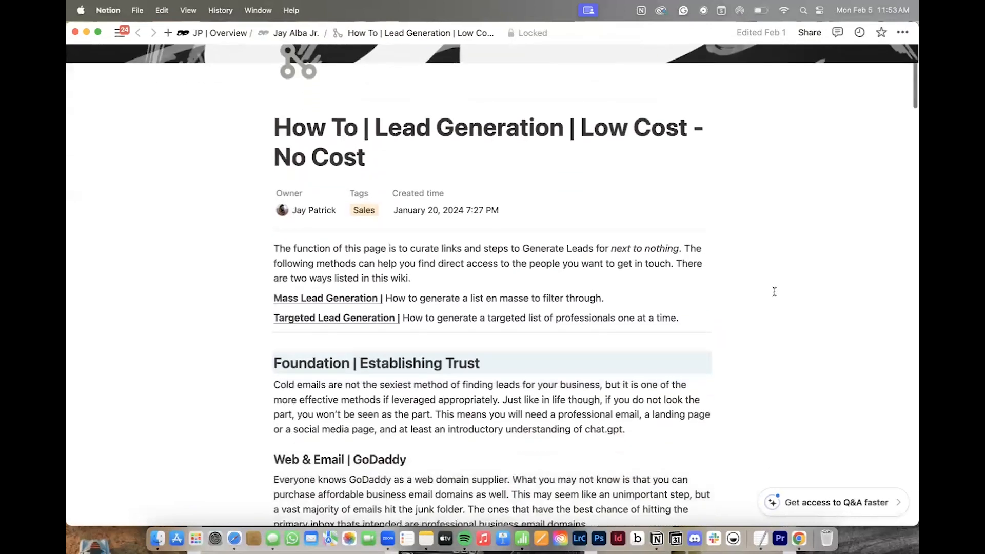
pyautogui.scroll(-8, 774, 291)
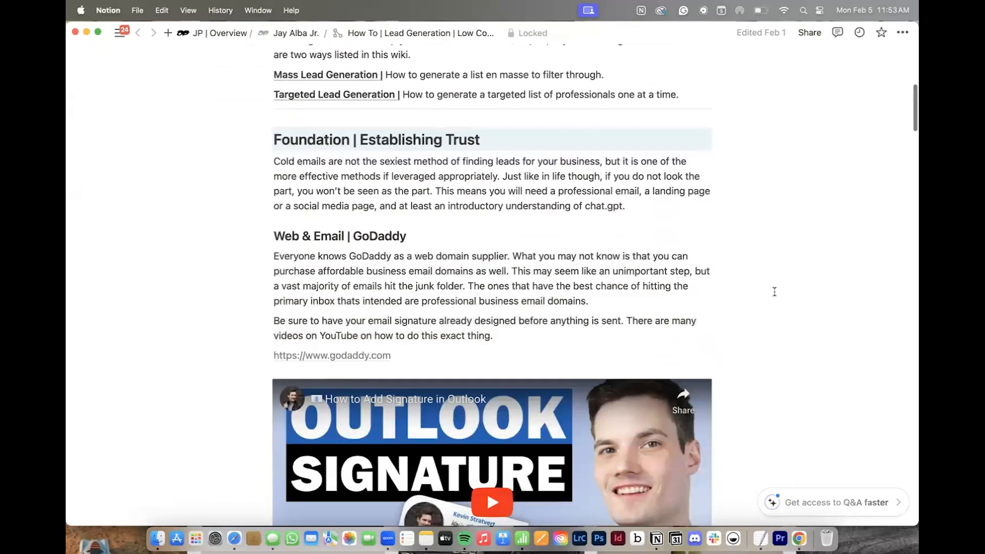
pyautogui.scroll(-10, 774, 291)
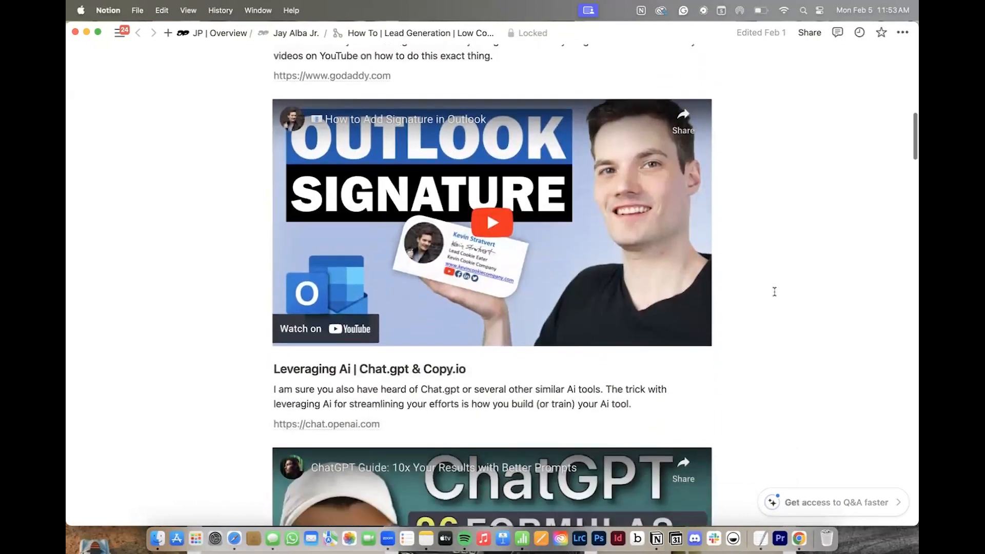
pyautogui.scroll(-2, 774, 291)
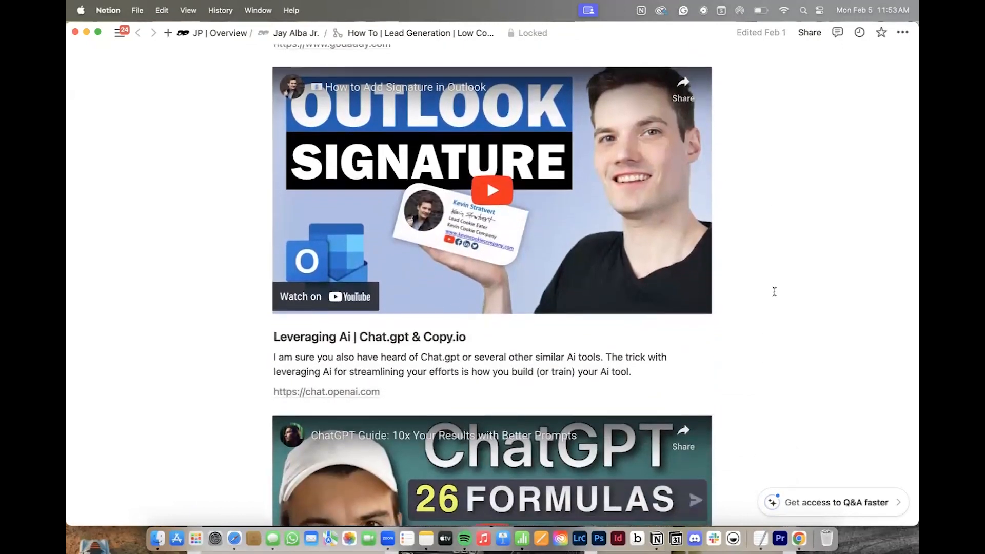
pyautogui.scroll(-3, 775, 291)
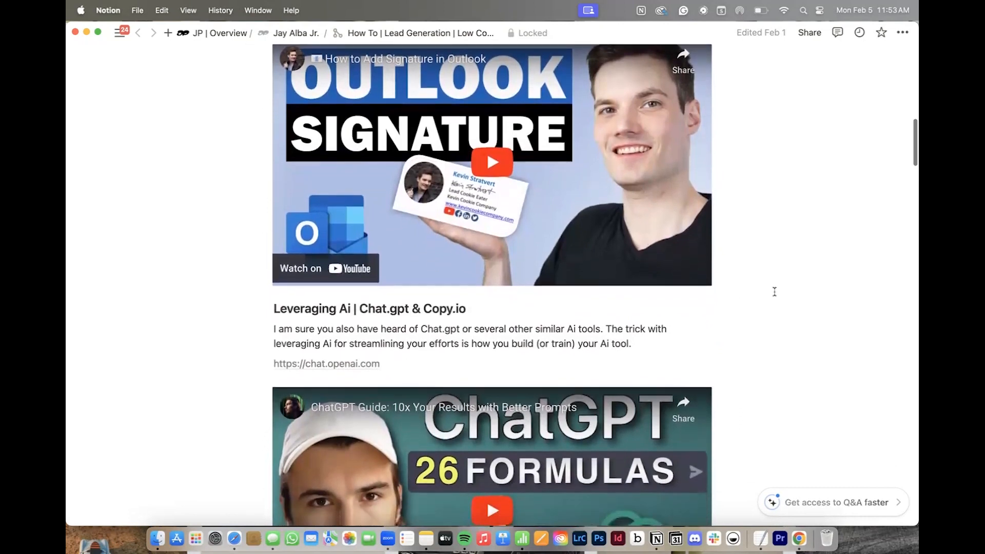
pyautogui.scroll(-7, 775, 292)
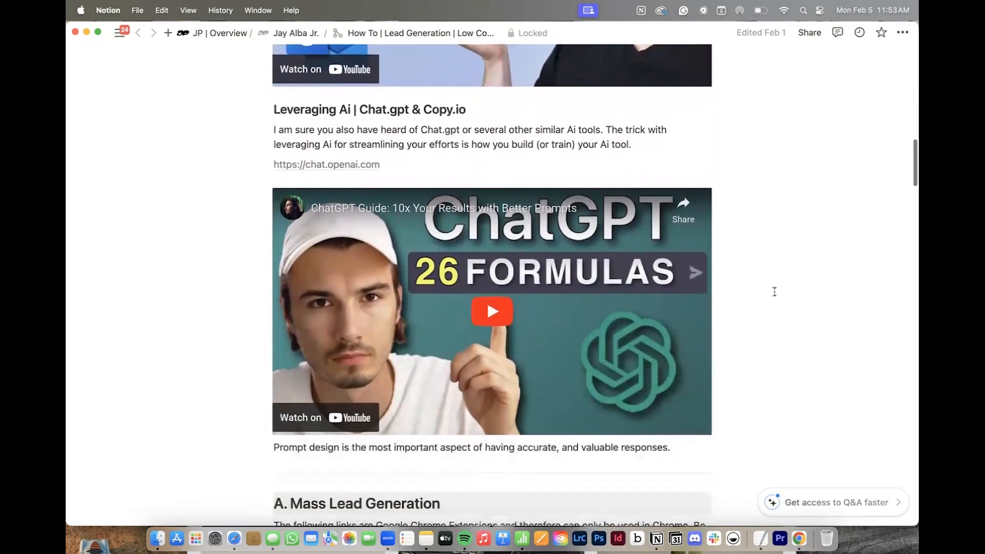
pyautogui.scroll(-4, 775, 291)
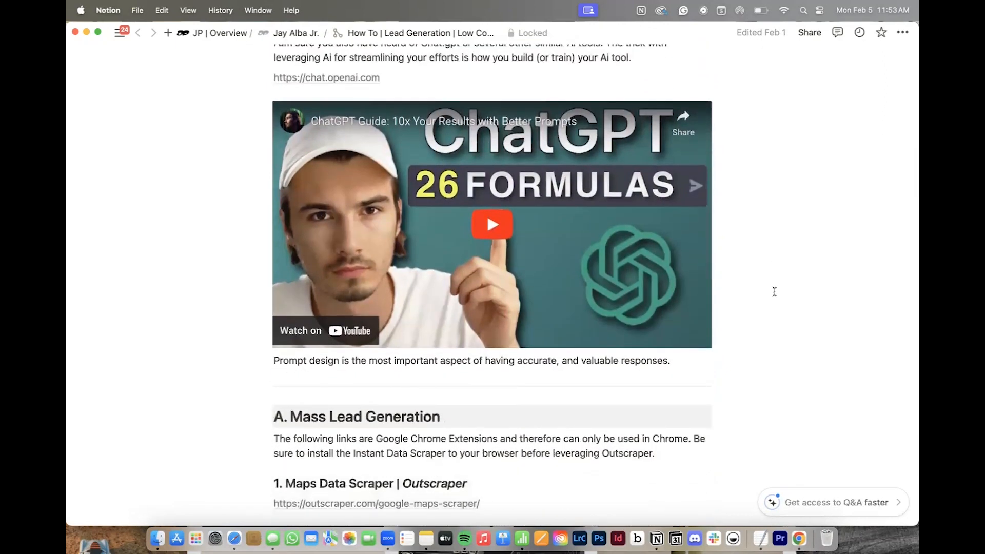
pyautogui.scroll(-3, 774, 291)
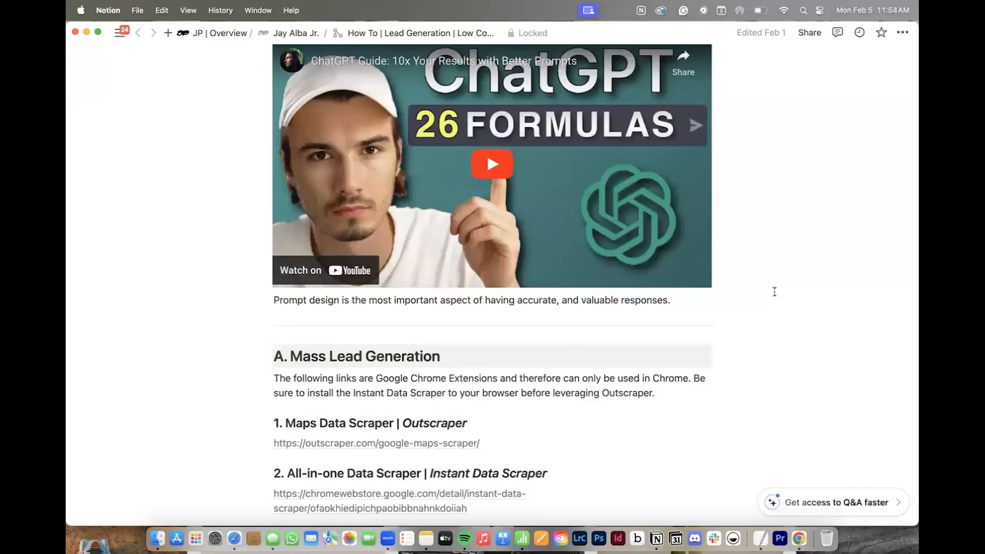
# Step: Review the guide's Mass Lead Generation and Targeted Lead Generation sections, covering the data scrapers, cold calling scripts, Hunter.io and LinkedIn
pyautogui.scroll(-12, 774, 291)
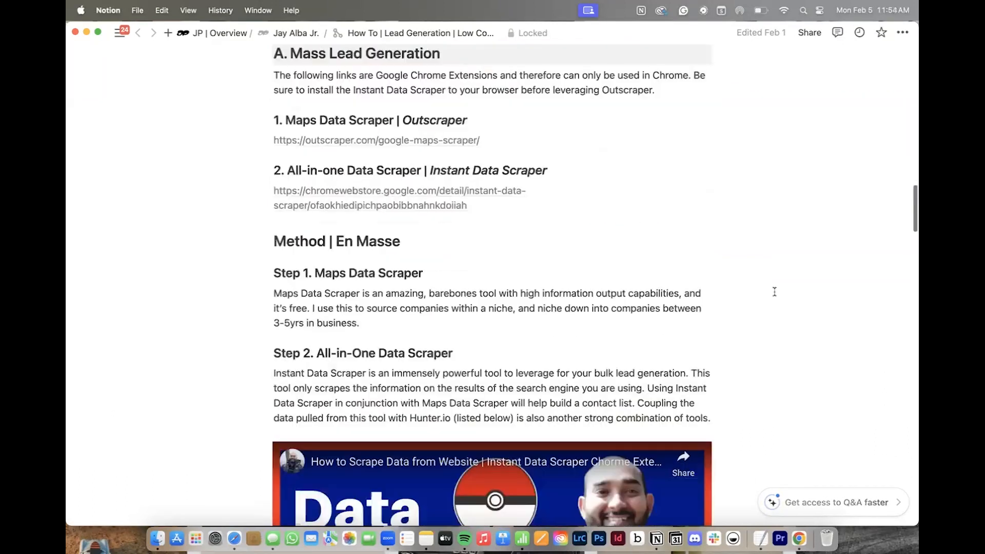
pyautogui.scroll(-15, 775, 292)
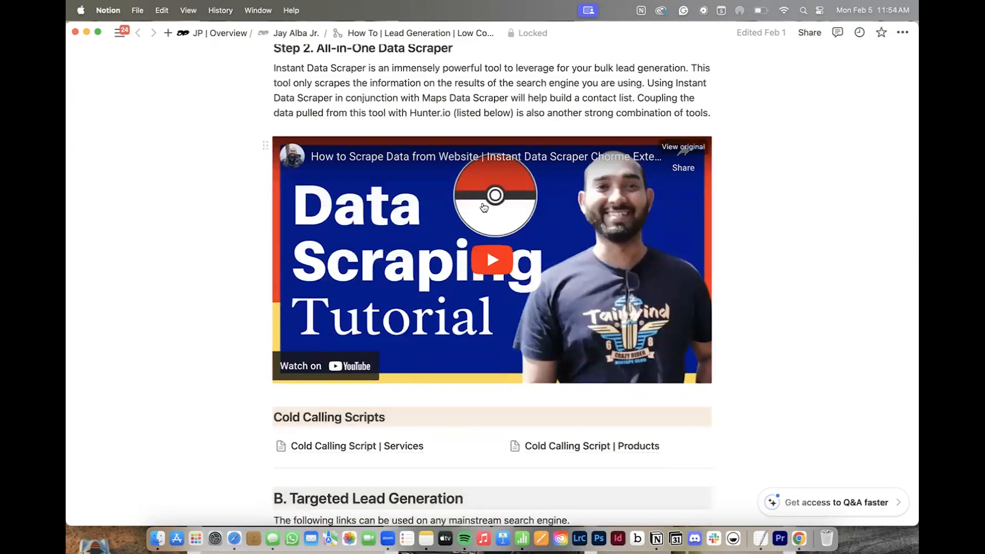
pyautogui.scroll(15, 749, 234)
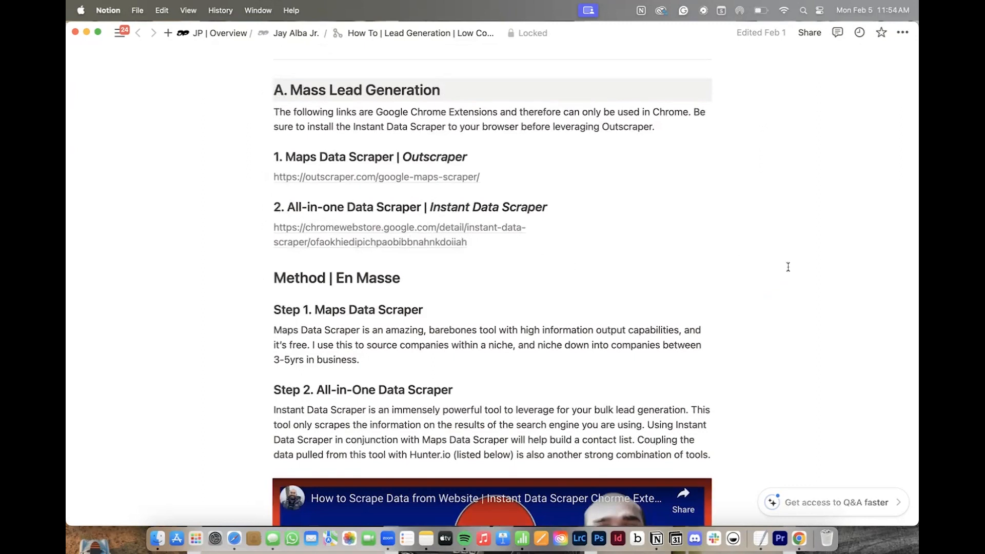
pyautogui.scroll(-10, 788, 267)
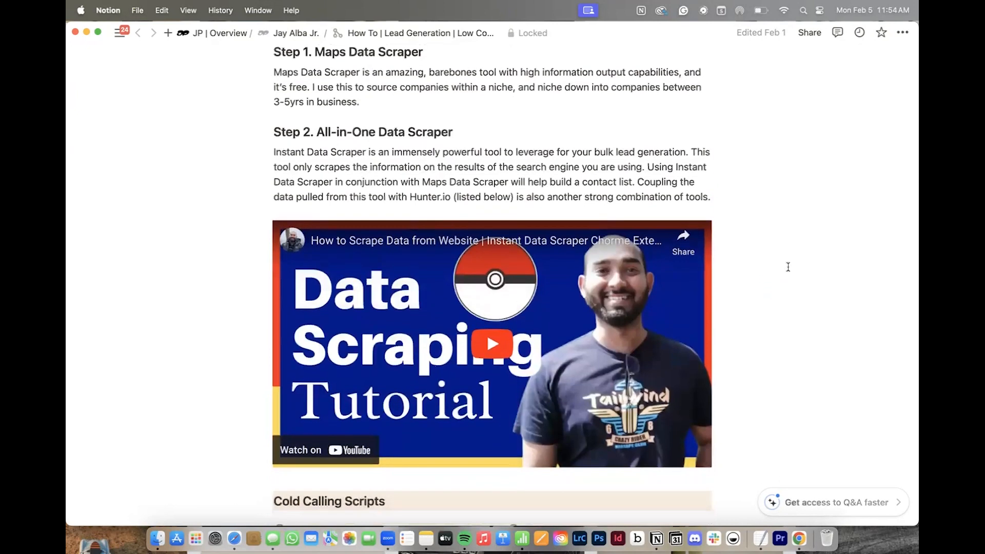
pyautogui.scroll(-10, 788, 267)
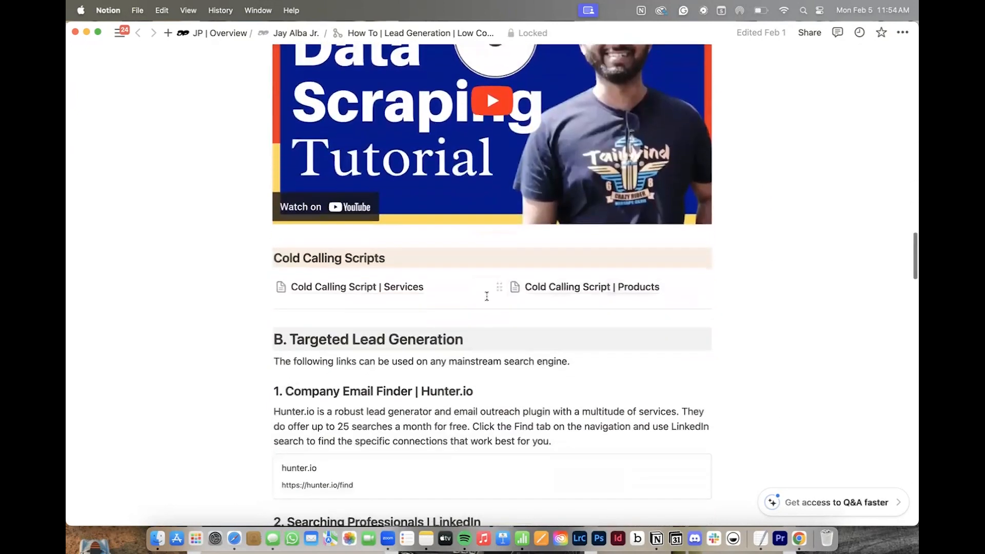
pyautogui.scroll(-8, 775, 309)
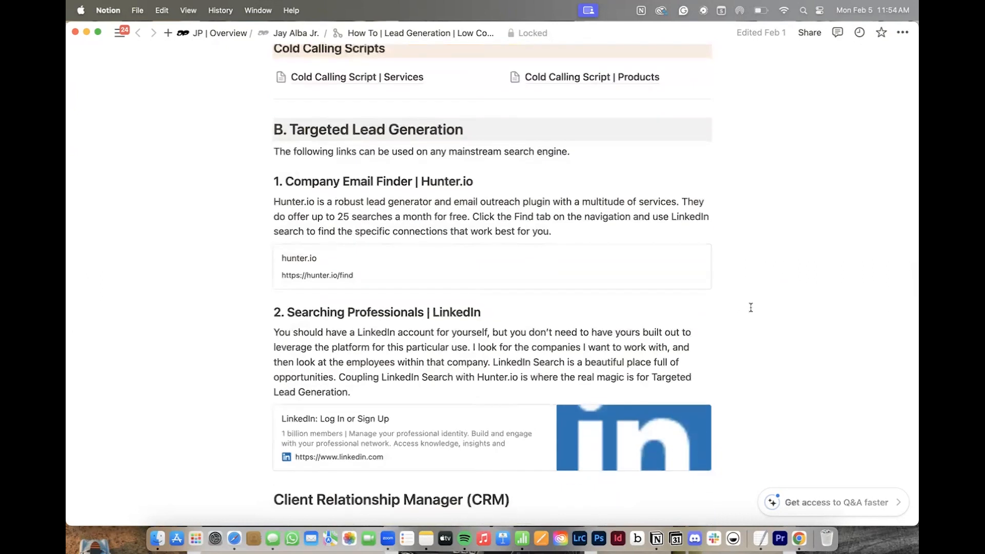
pyautogui.scroll(-1, 750, 307)
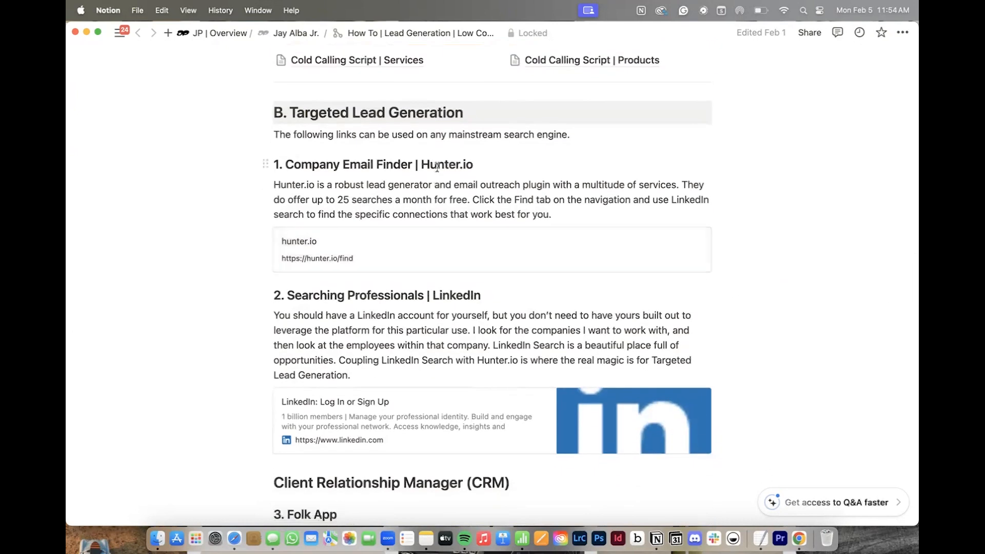
pyautogui.scroll(15, 771, 310)
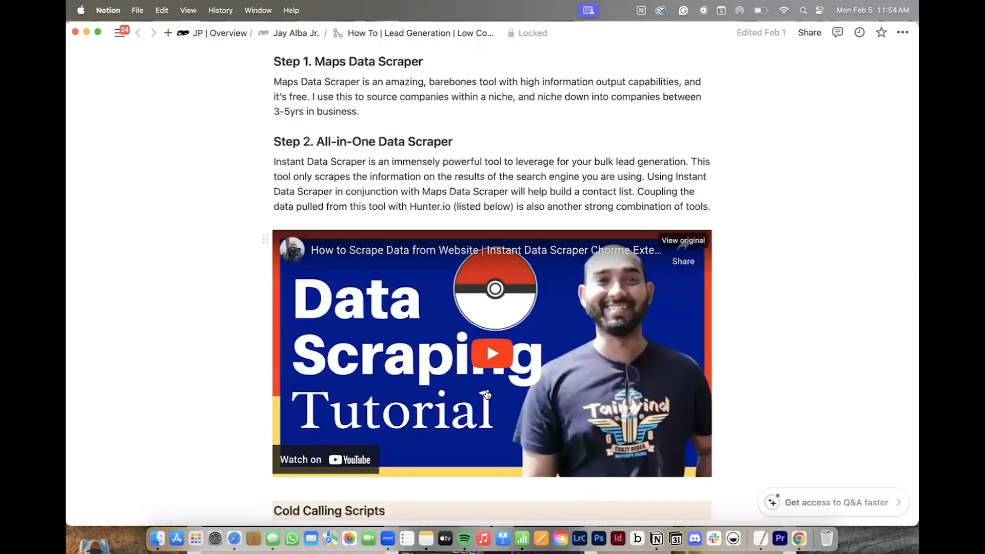
pyautogui.scroll(-4, 787, 354)
pyautogui.scroll(4, 788, 353)
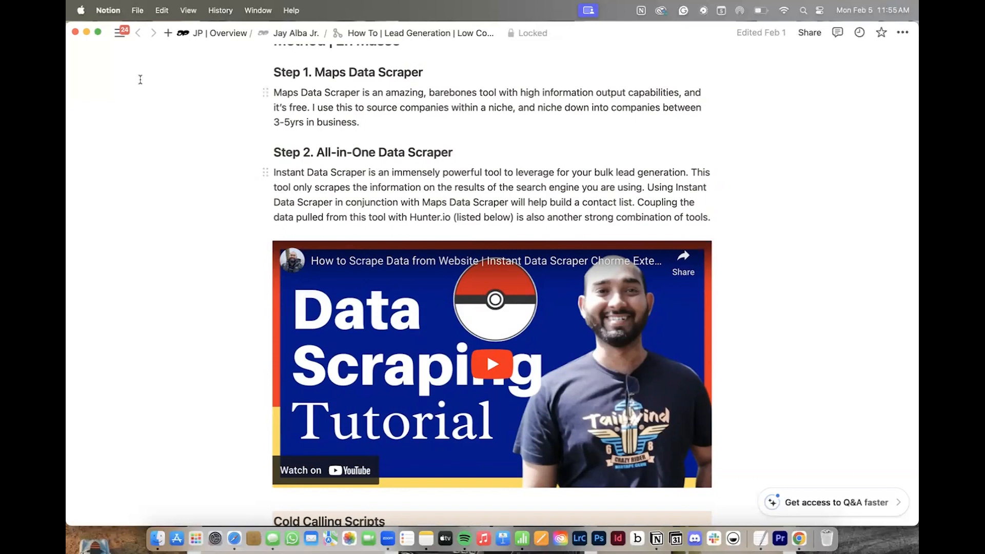
# Step: Switch to Chrome and add the Instant Data Scraper extension from its Chrome Web Store page
pyautogui.click(87, 32)
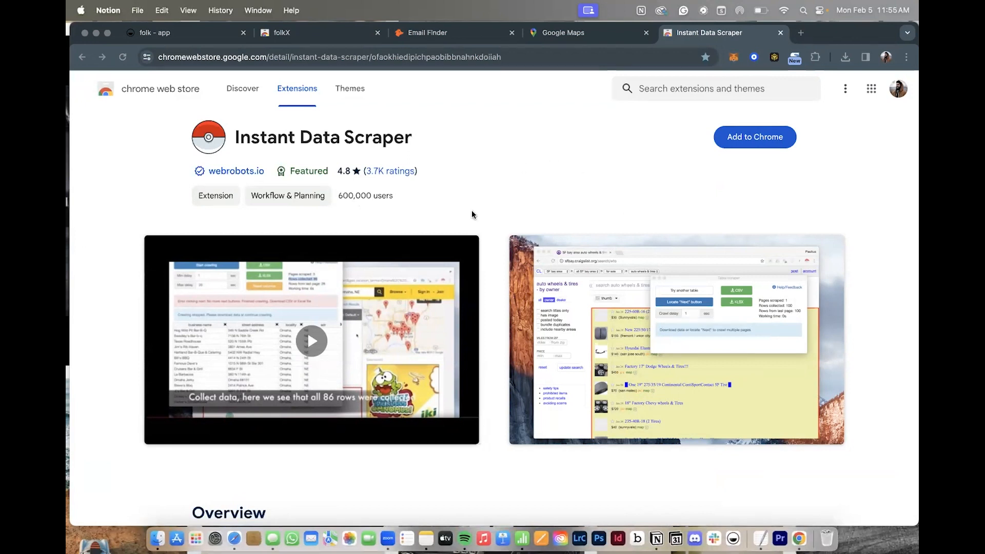
pyautogui.click(755, 141)
pyautogui.click(759, 138)
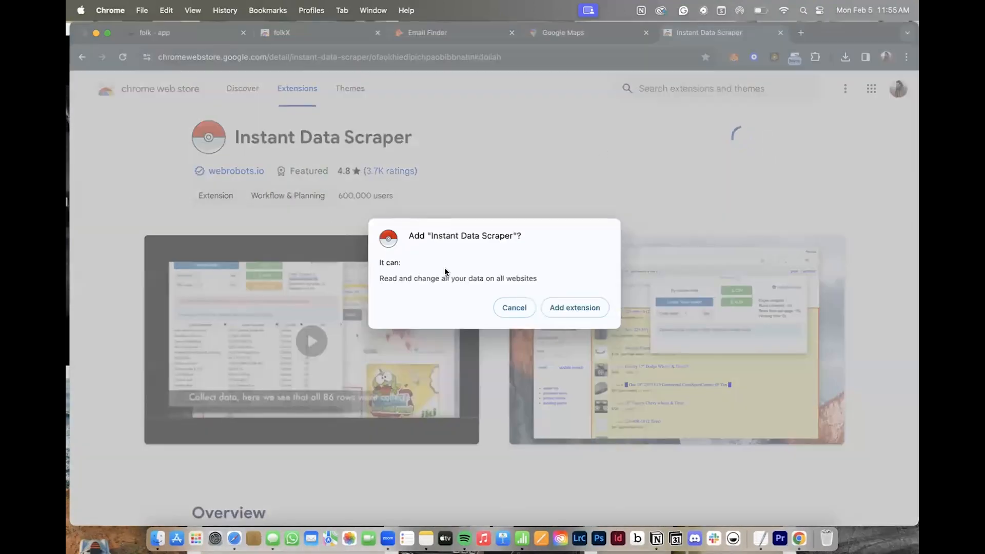
pyautogui.click(569, 307)
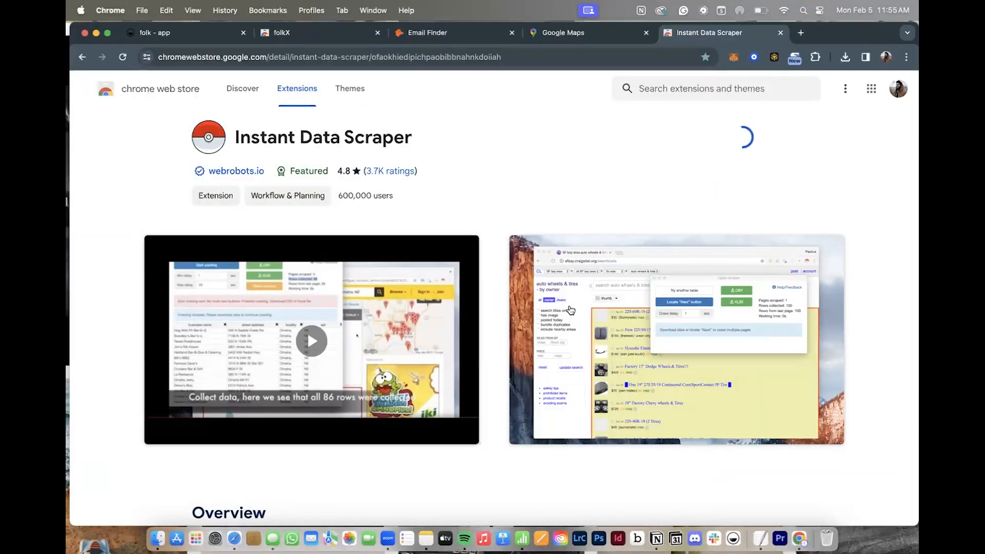
pyautogui.click(787, 80)
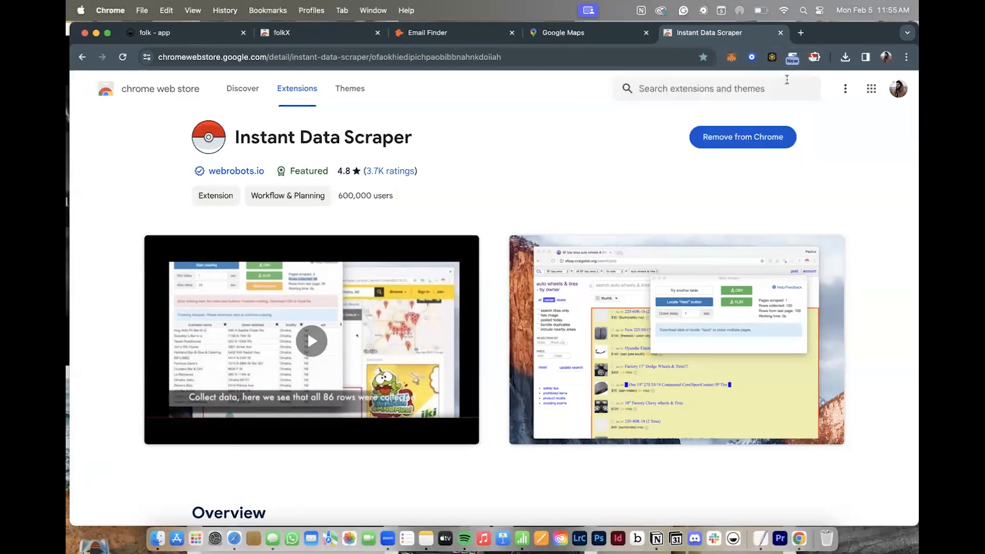
# Step: Pin the Instant Data Scraper extension and move it ahead of the other pinned extensions
pyautogui.click(814, 57)
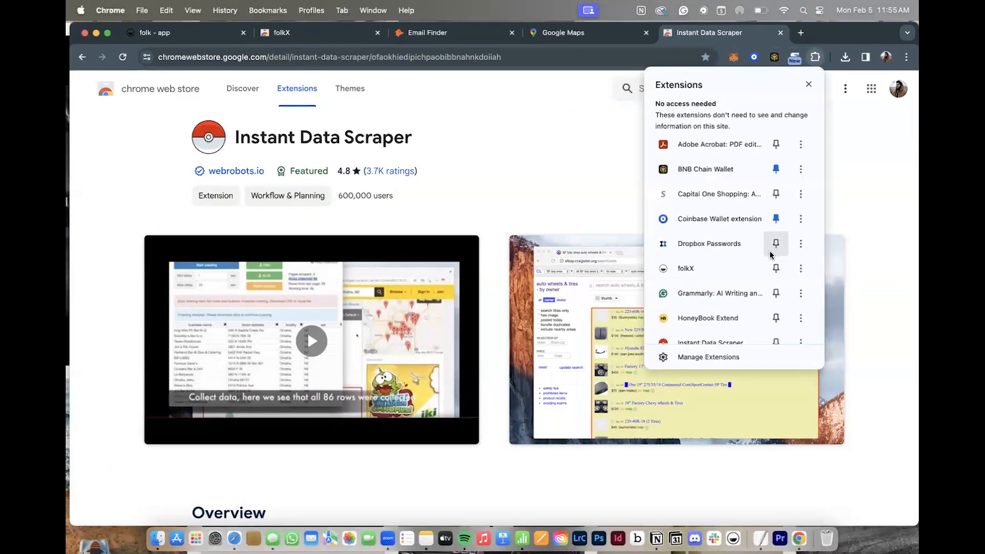
pyautogui.scroll(-4, 754, 296)
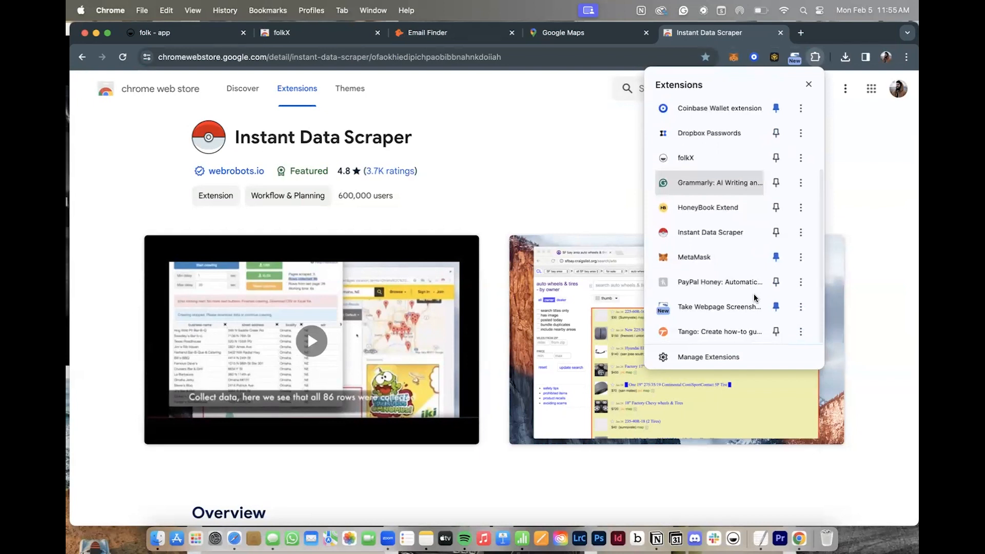
pyautogui.scroll(1, 764, 267)
pyautogui.click(777, 241)
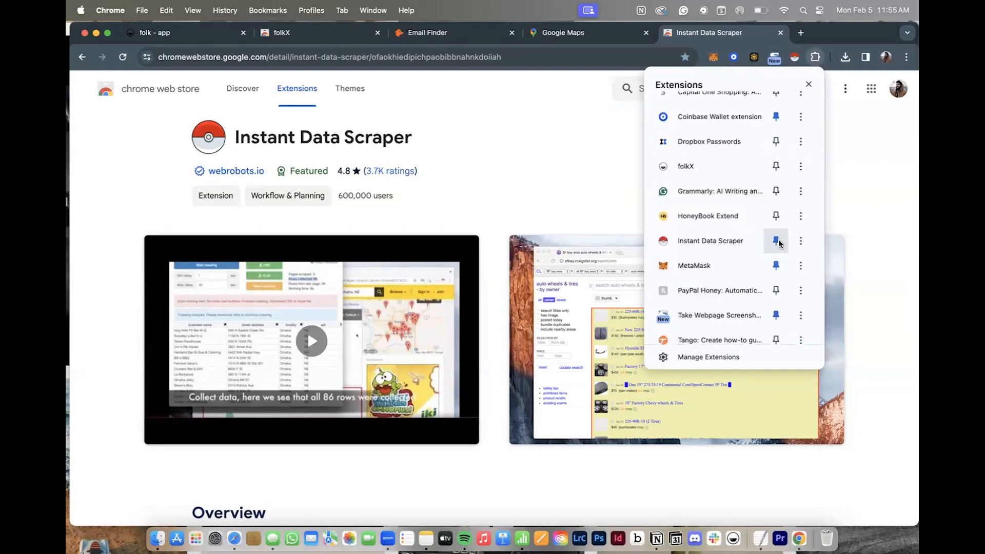
pyautogui.click(853, 159)
pyautogui.moveTo(795, 59); pyautogui.dragTo(716, 62)
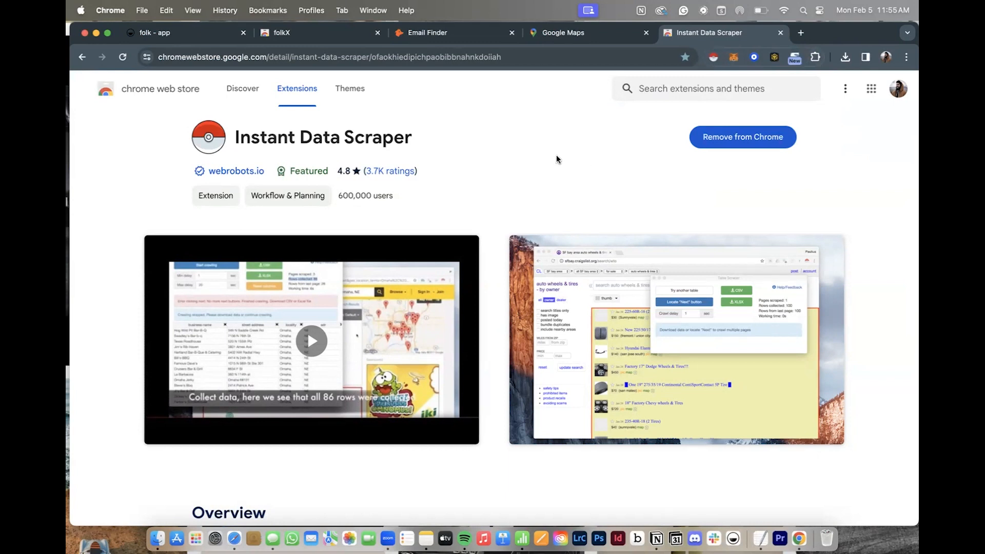
# Step: Close the Instant Data Scraper store page and search Google Maps for "tech companies in seattle"
pyautogui.click(780, 34)
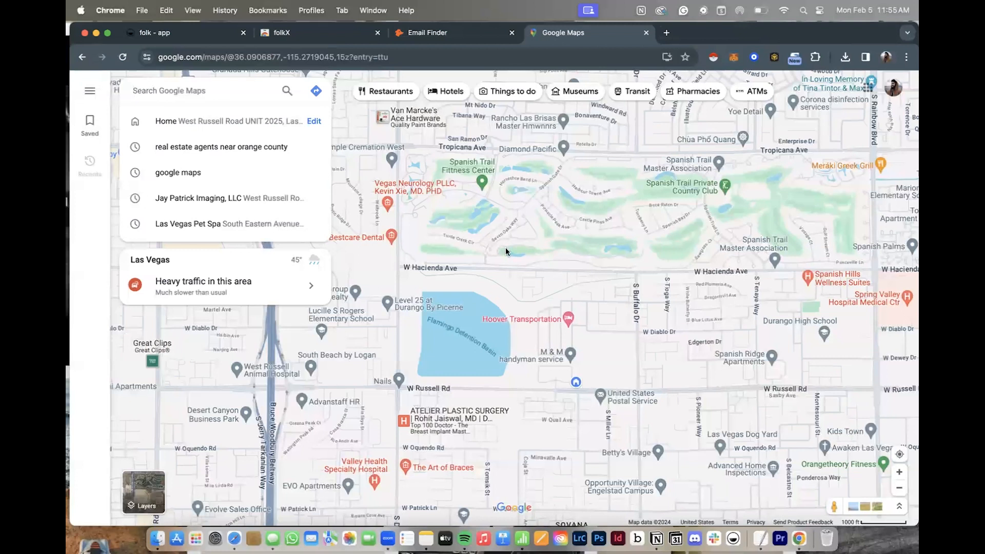
pyautogui.doubleClick(506, 251)
pyautogui.scroll(-2, 506, 252)
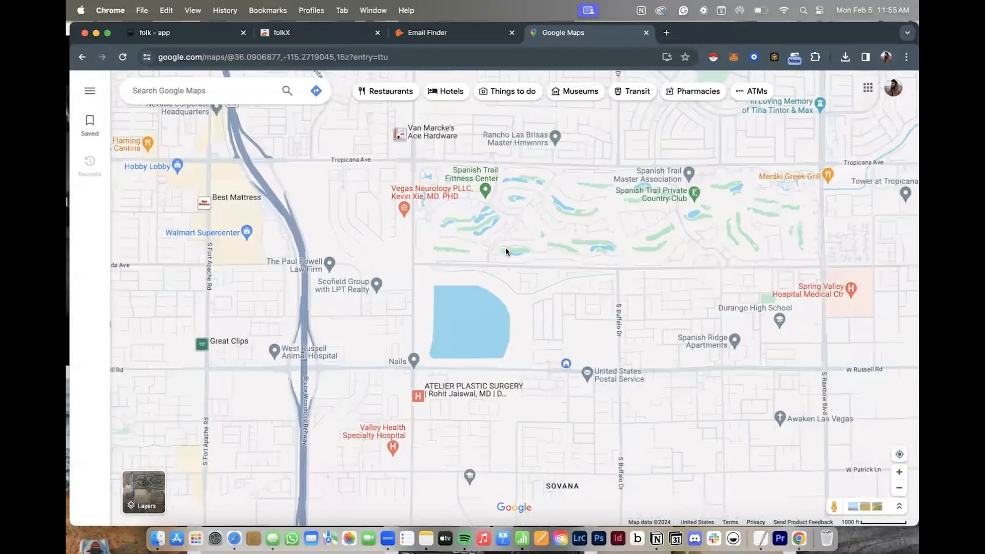
pyautogui.click(208, 91)
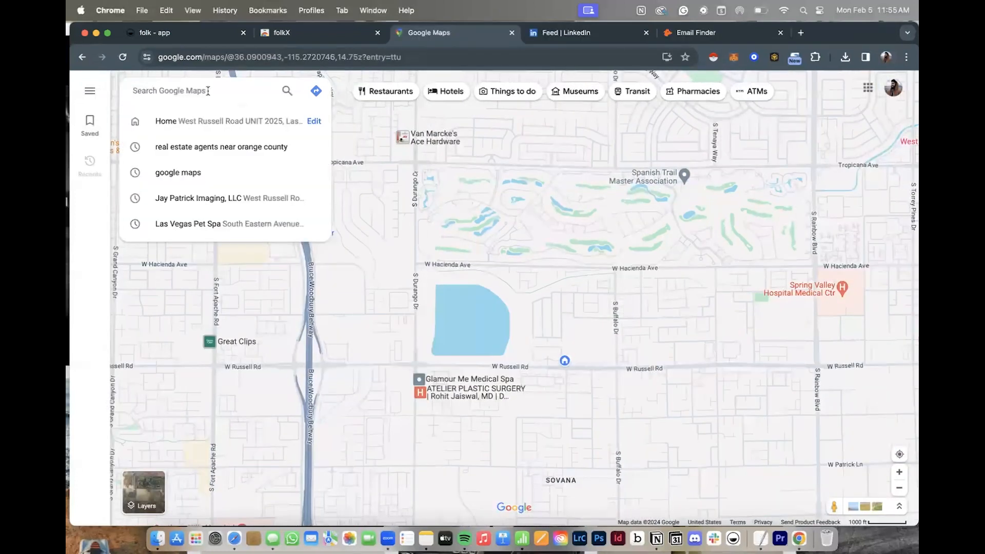
pyautogui.write('tech companies in ')
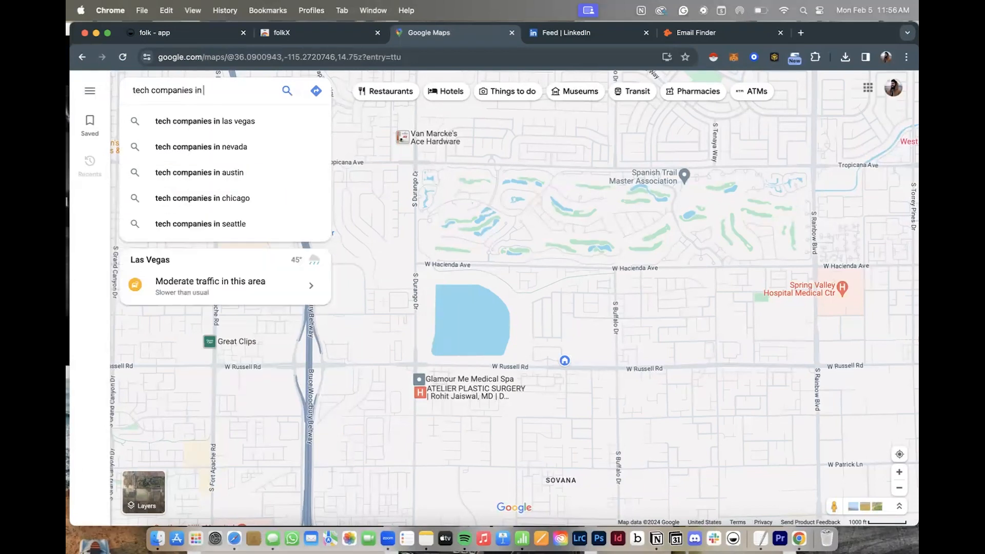
pyautogui.write('seeat')
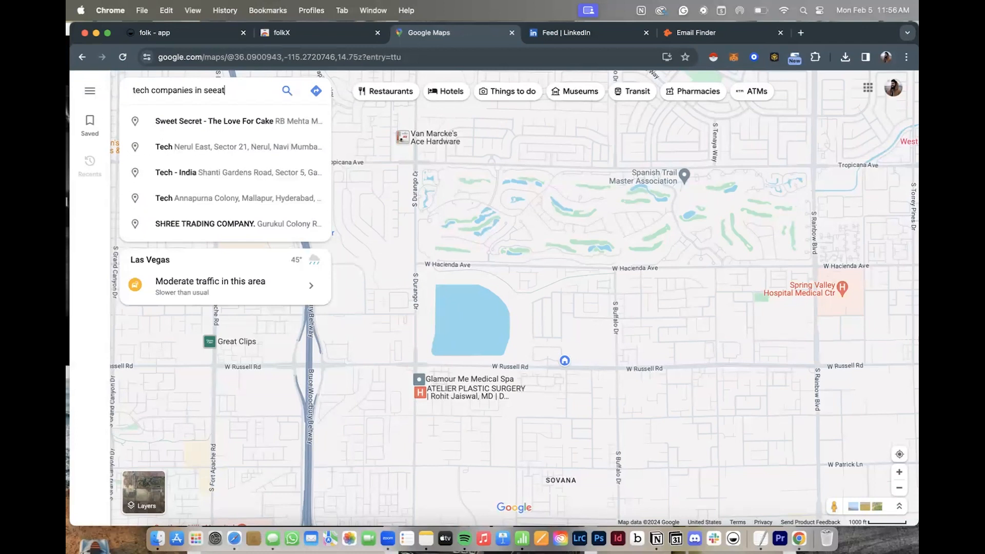
pyautogui.press('BackSpace')
pyautogui.press('BackSpace')
pyautogui.press('BackSpace')
pyautogui.write('attle')
pyautogui.press('Return')
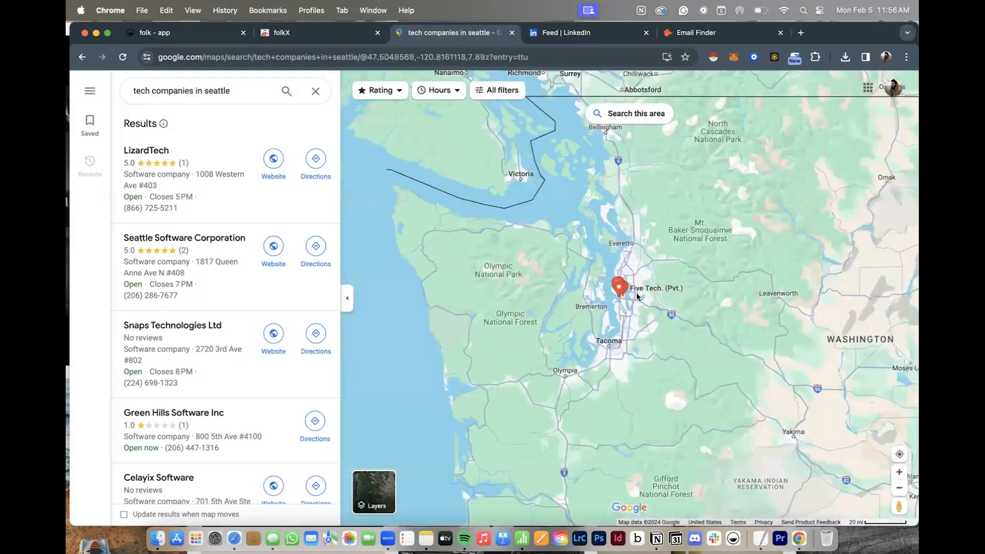
# Step: Browse further down the list of Seattle tech companies and examine their locations around the city on the map
pyautogui.scroll(2, 638, 296)
pyautogui.scroll(-2, 257, 280)
pyautogui.scroll(-15, 257, 280)
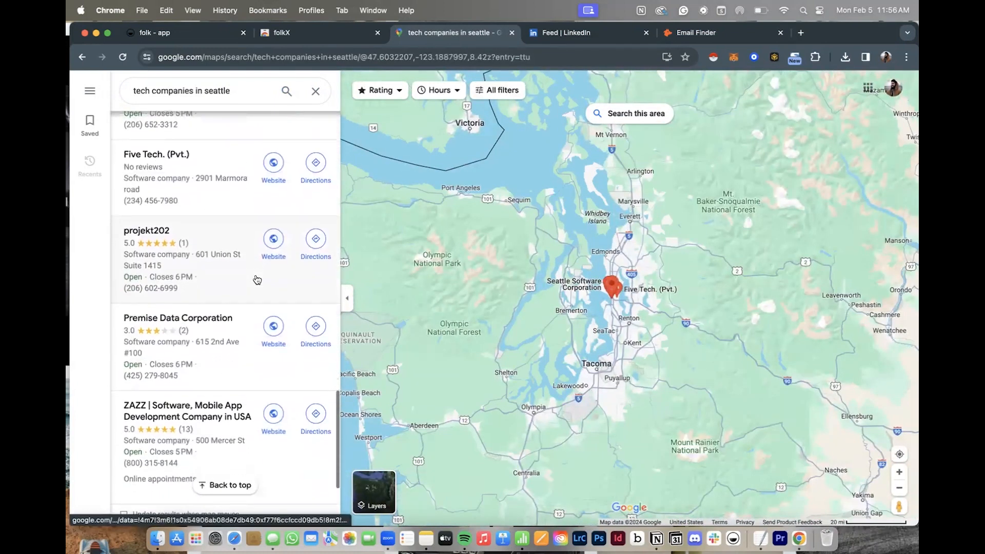
pyautogui.scroll(-5, 257, 280)
pyautogui.scroll(-4, 257, 280)
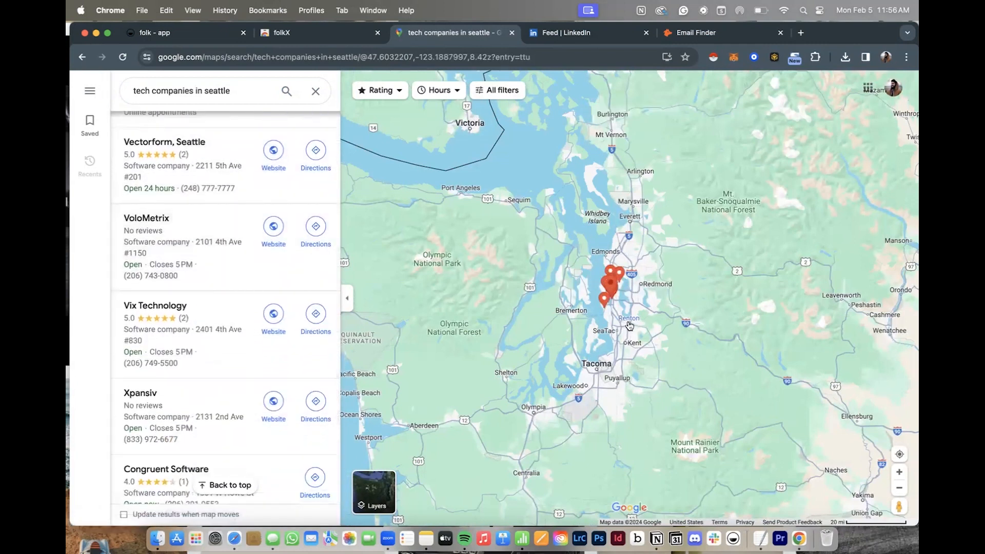
pyautogui.scroll(5, 629, 300)
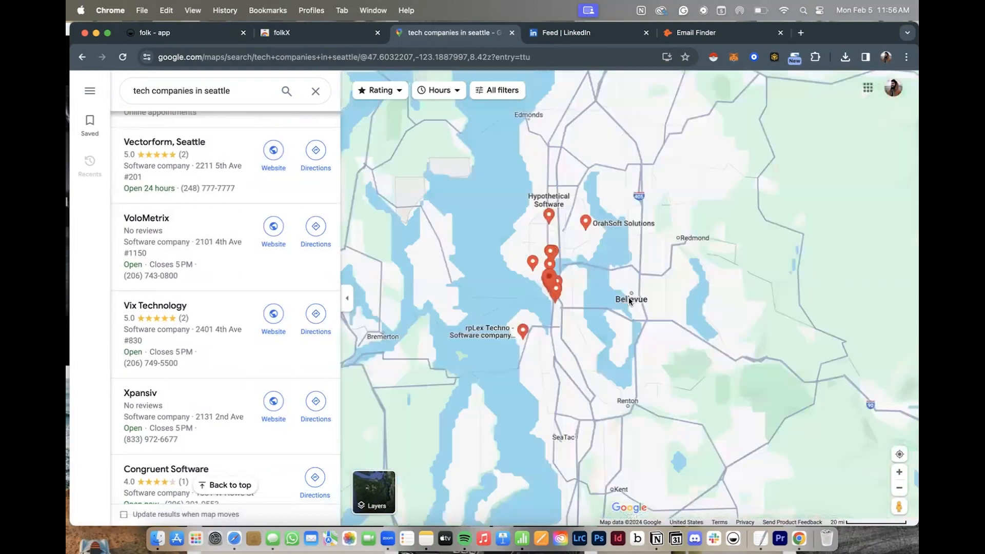
pyautogui.moveTo(580, 296); pyautogui.dragTo(645, 309)
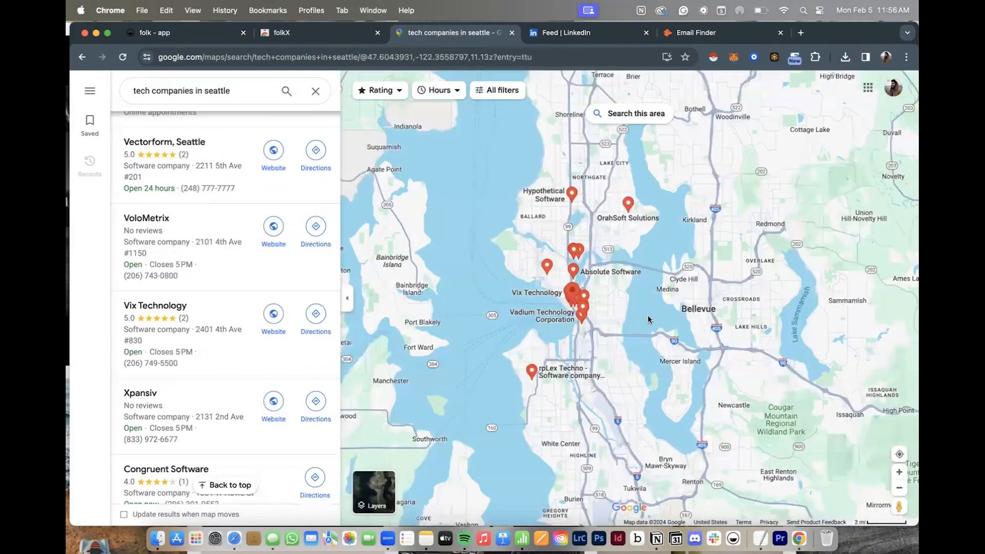
# Step: Load more Seattle tech company results and skim the addresses, phone numbers and websites across the whole list
pyautogui.scroll(-10, 224, 371)
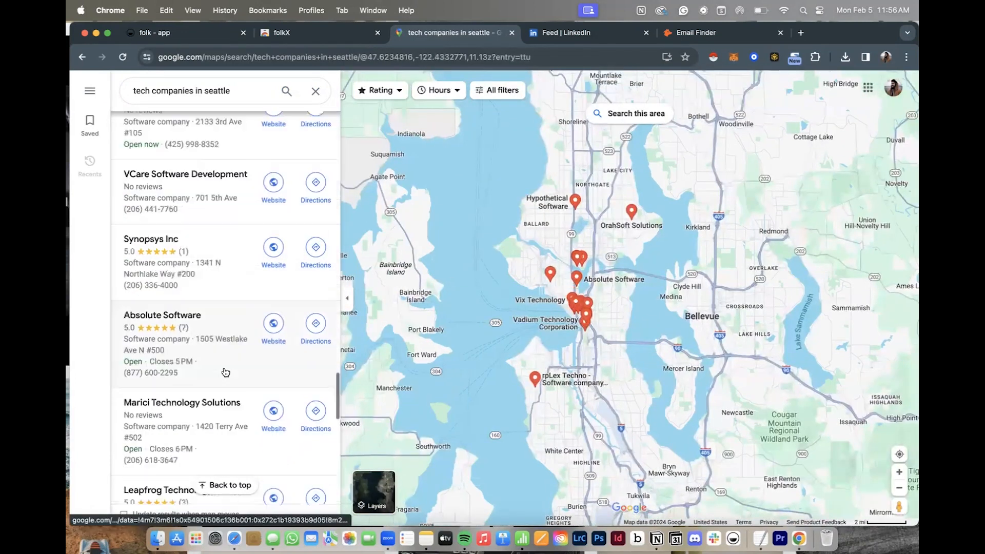
pyautogui.scroll(-10, 224, 371)
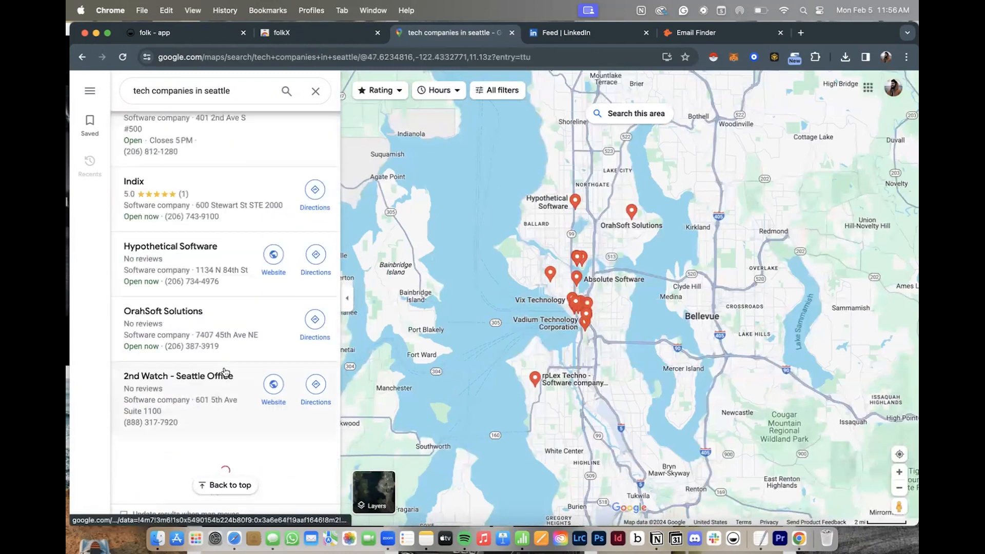
pyautogui.scroll(-10, 224, 371)
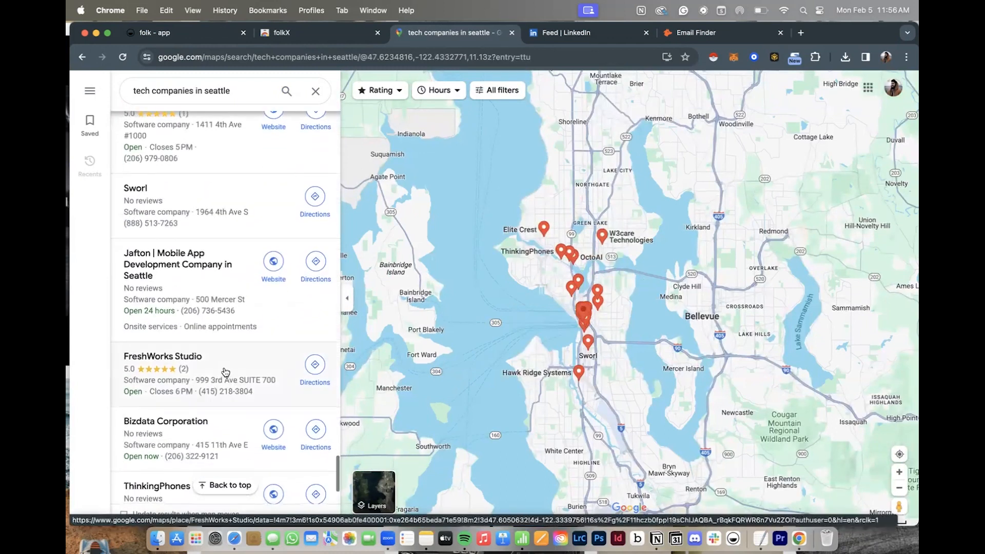
pyautogui.scroll(15, 224, 372)
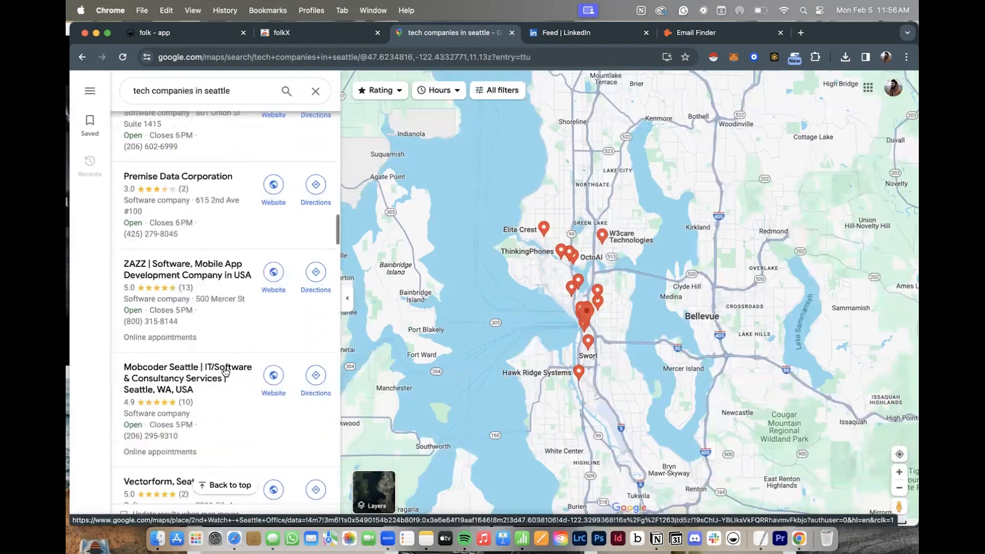
pyautogui.scroll(5, 224, 372)
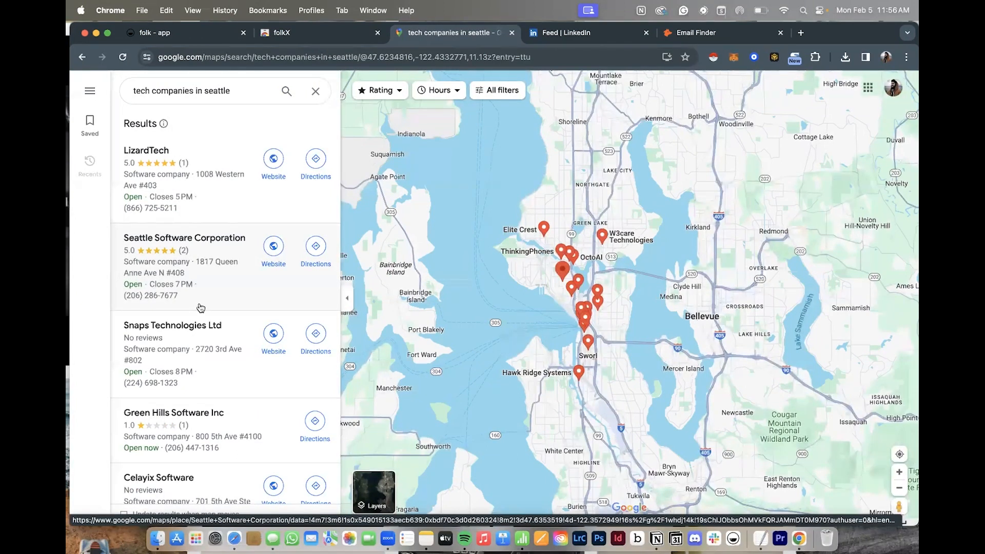
pyautogui.scroll(-10, 200, 308)
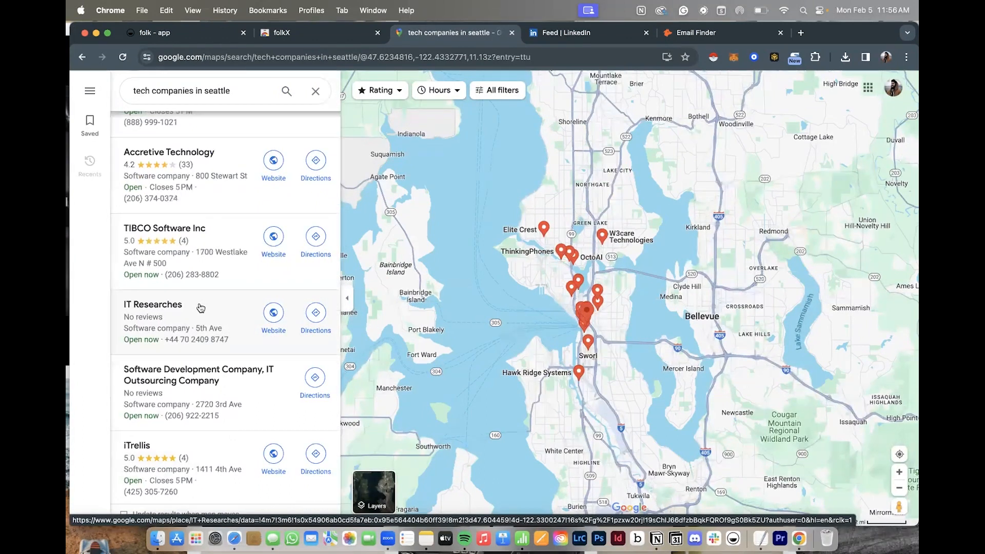
pyautogui.scroll(12, 200, 308)
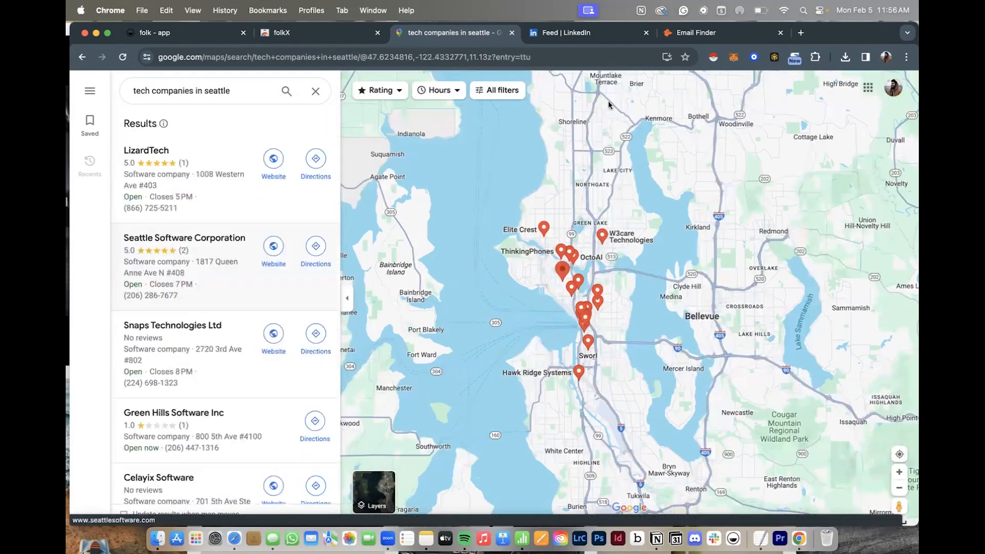
# Step: Run Instant Data Scraper on the results list and delete the icon, Website and Directions columns from its table
pyautogui.click(714, 58)
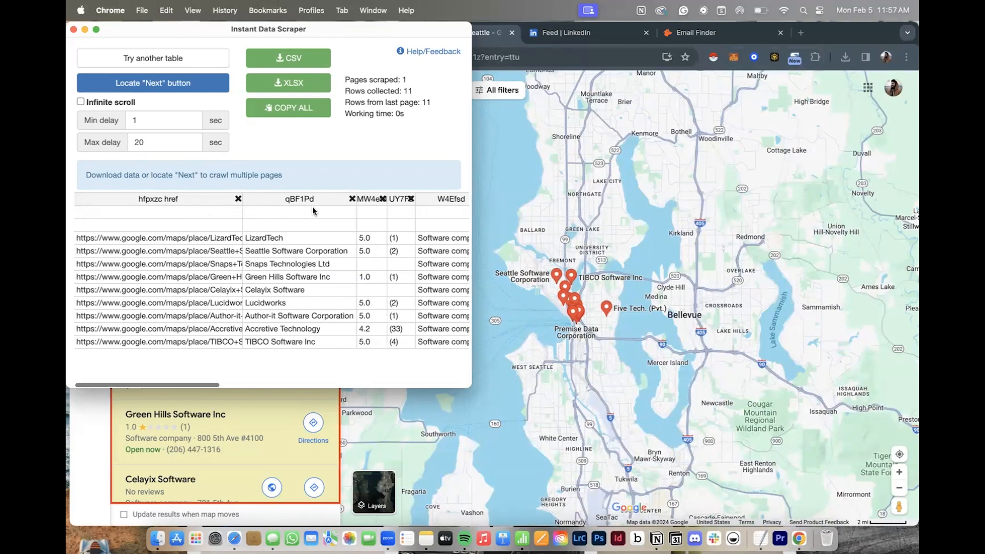
pyautogui.hscroll(10, 312, 207)
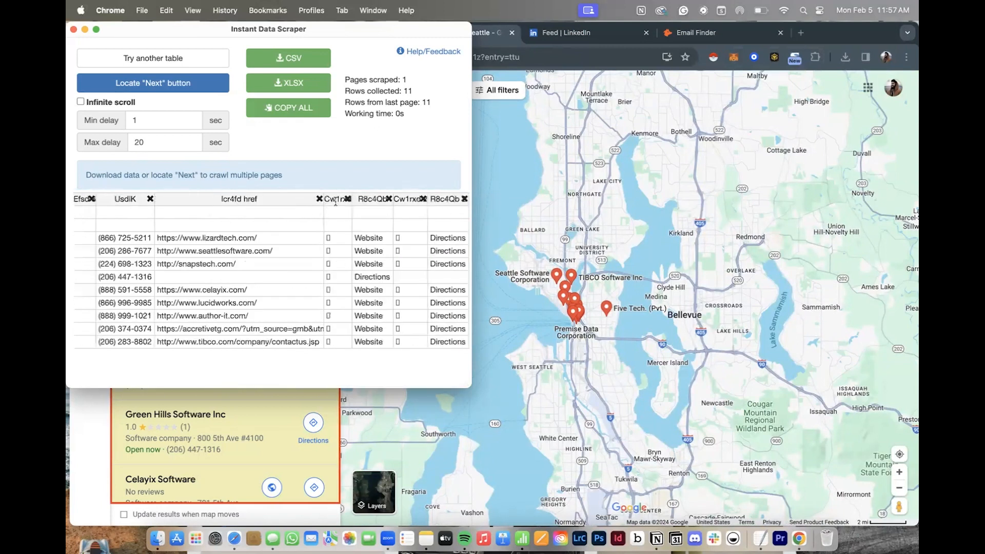
pyautogui.click(389, 199)
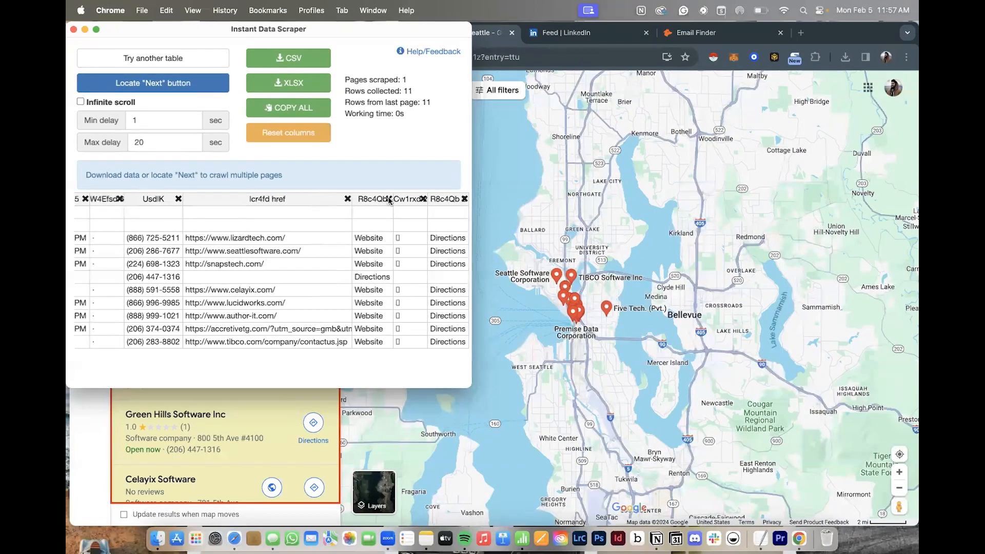
pyautogui.click(389, 199)
pyautogui.click(388, 199)
pyautogui.click(464, 199)
# Step: Rename the website link column as "website" and the phone number column as "contact"
pyautogui.click(390, 200)
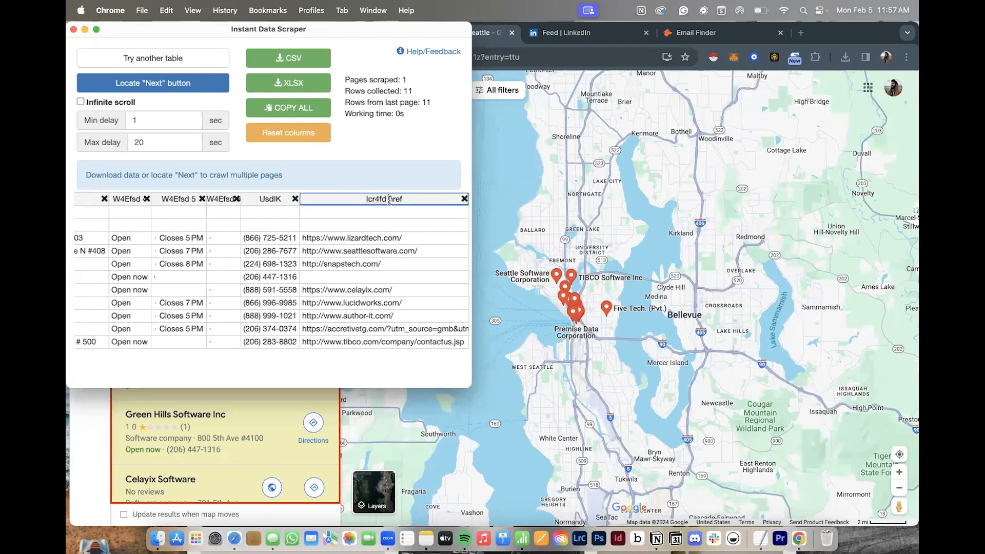
pyautogui.write('website')
pyautogui.hotkey('shift', 'Tab')
pyautogui.write('contact')
# Step: Delete the separator, closing-time, open-status, review-count and Google Maps link columns from the scraped table
pyautogui.click(236, 199)
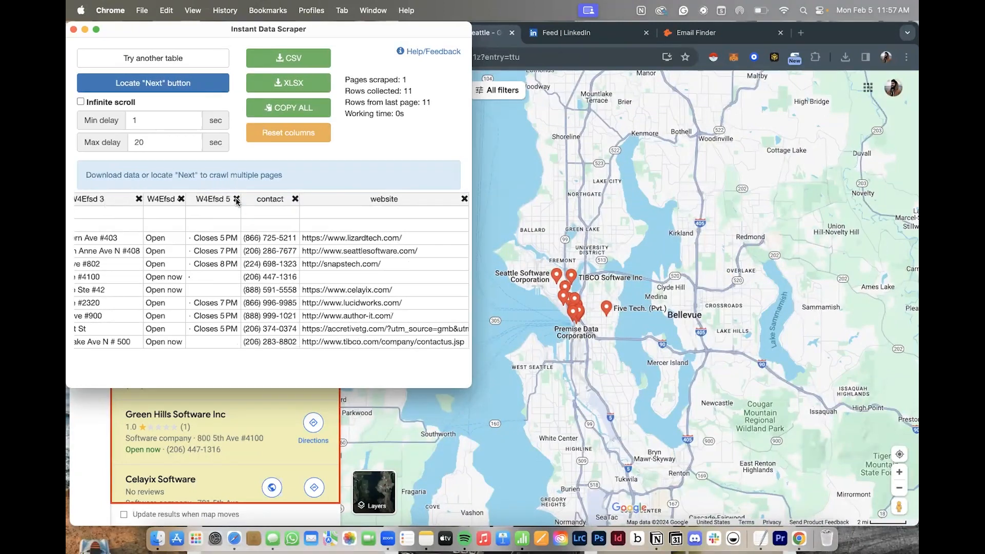
pyautogui.click(237, 199)
pyautogui.click(236, 199)
pyautogui.hscroll(-5, 236, 200)
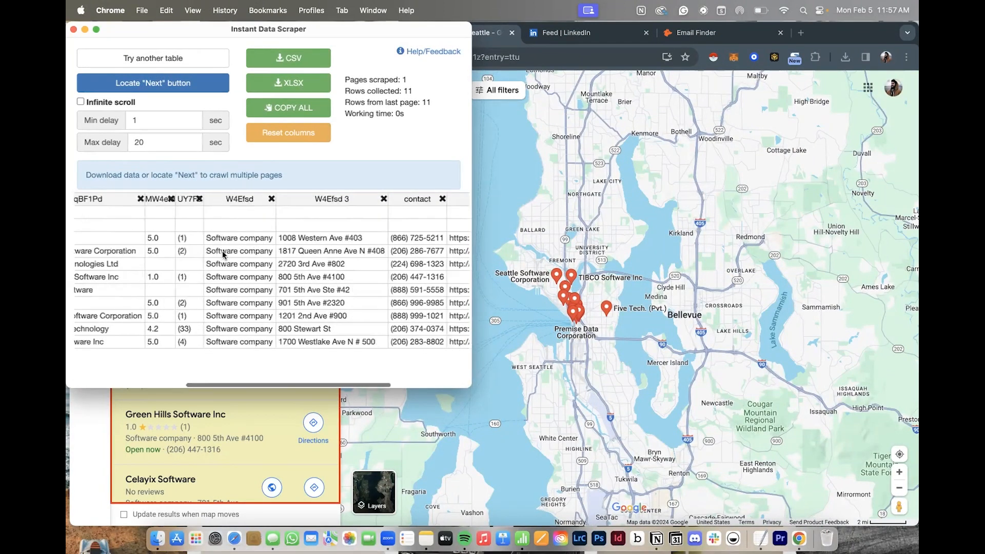
pyautogui.click(242, 200)
pyautogui.hscroll(-5, 308, 247)
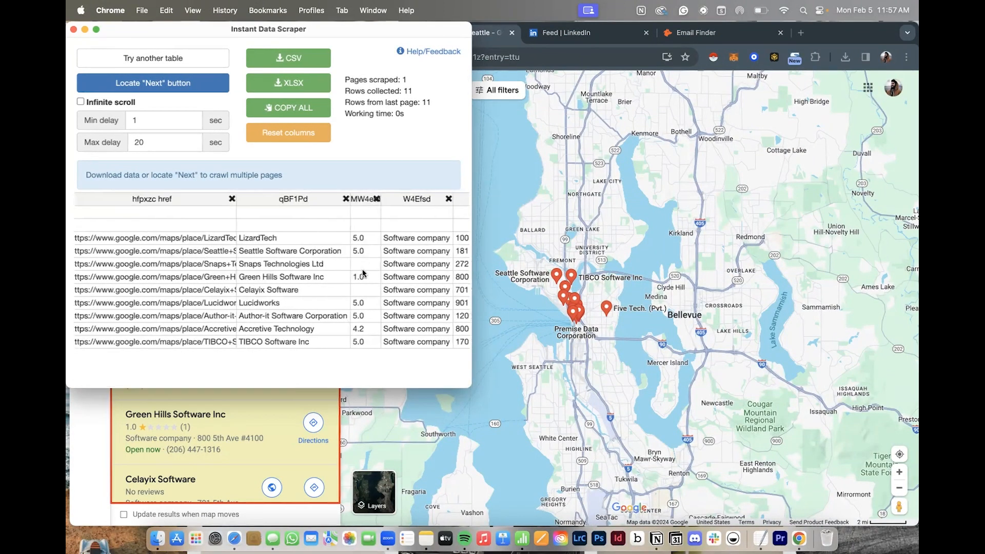
pyautogui.click(232, 199)
pyautogui.hscroll(-2, 199, 292)
# Step: Rename the name, score, business type and street columns as "Comapny", "rating", "insustry" and "address"
pyautogui.doubleClick(132, 199)
pyautogui.write('Comapny')
pyautogui.doubleClick(201, 199)
pyautogui.write('rating')
pyautogui.doubleClick(252, 201)
pyautogui.write('insustry')
pyautogui.press('Tab')
pyautogui.write('address')
pyautogui.click(377, 225)
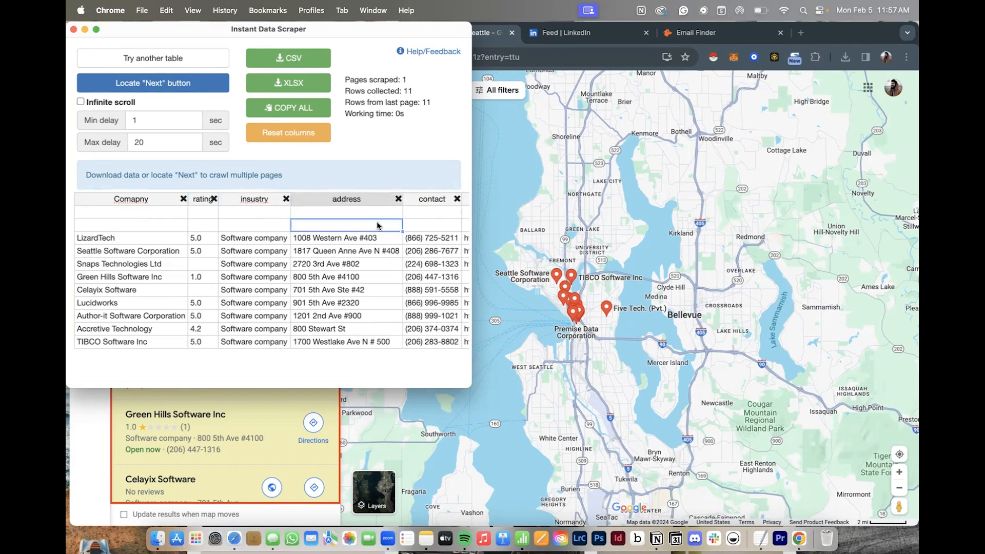
# Step: Turn on infinite scroll, crawl the Google Maps results to collect more companies, and stop the crawl
pyautogui.hscroll(3, 377, 225)
pyautogui.hscroll(-3, 280, 272)
pyautogui.click(81, 102)
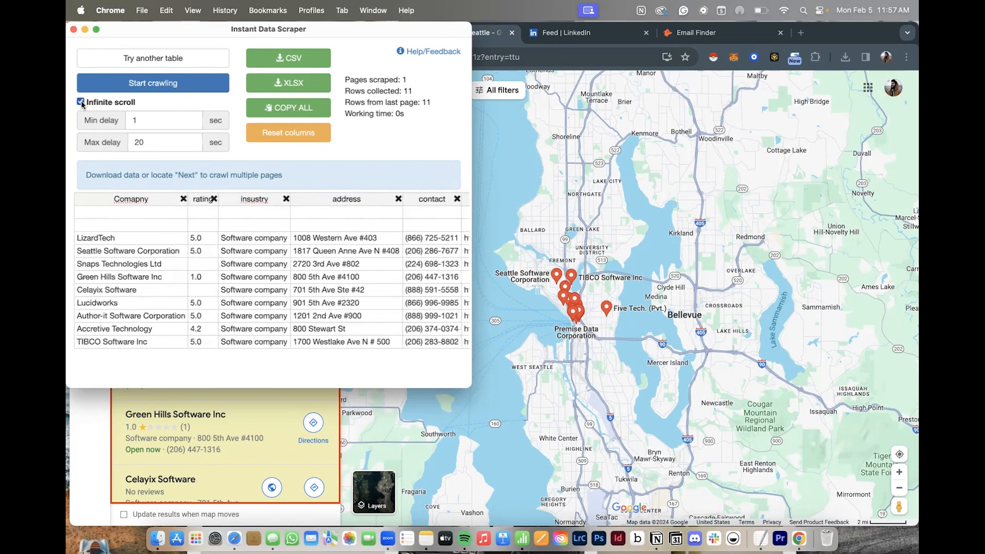
pyautogui.click(159, 84)
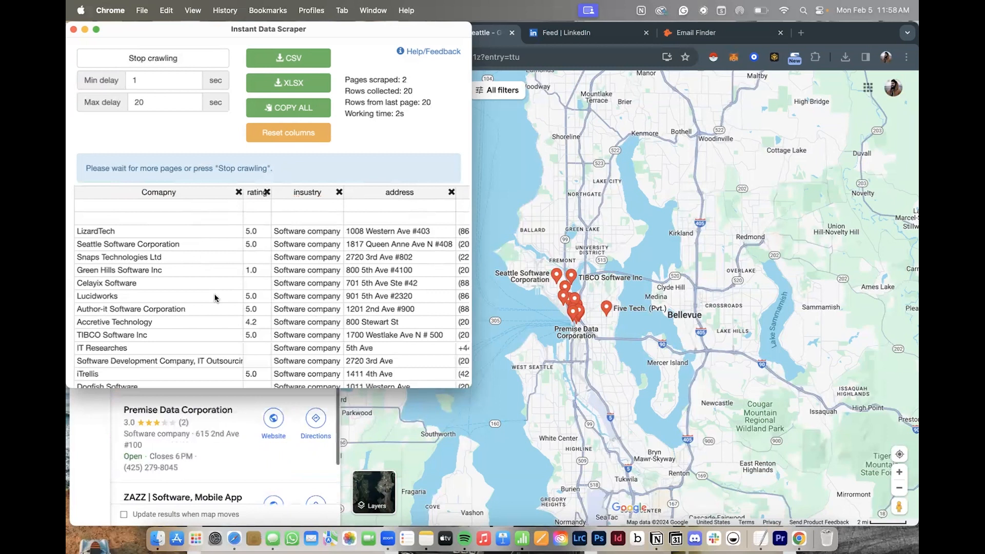
pyautogui.scroll(-1, 216, 298)
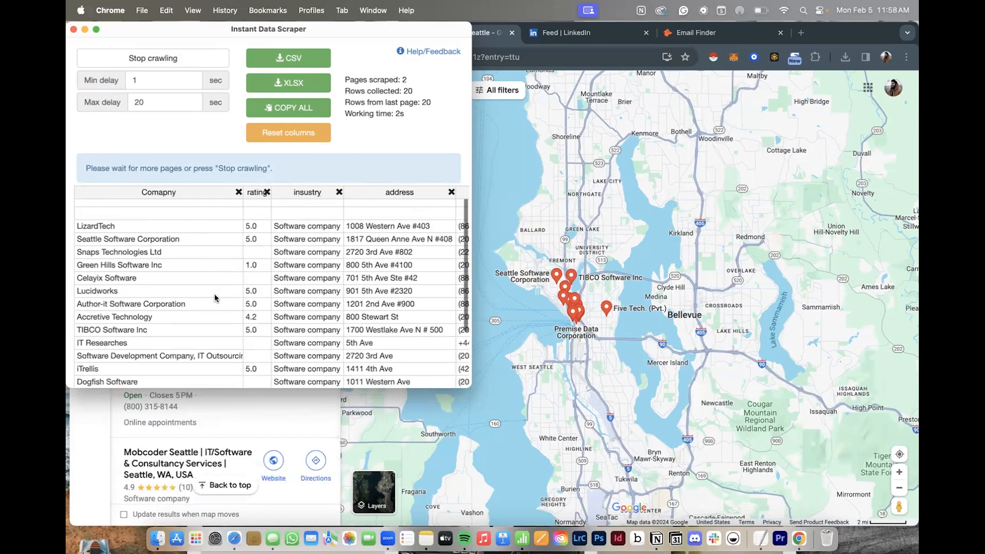
pyautogui.scroll(-5, 216, 298)
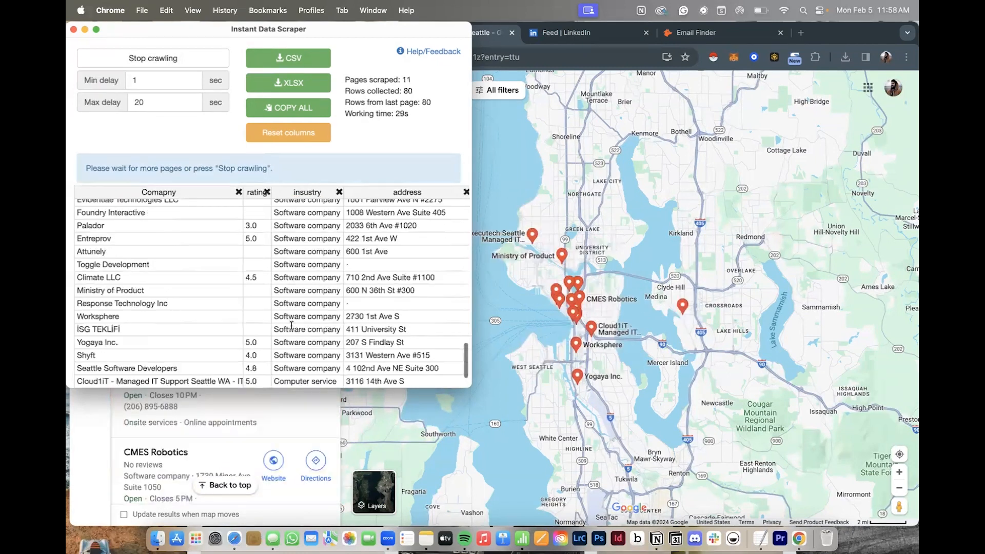
pyautogui.click(163, 60)
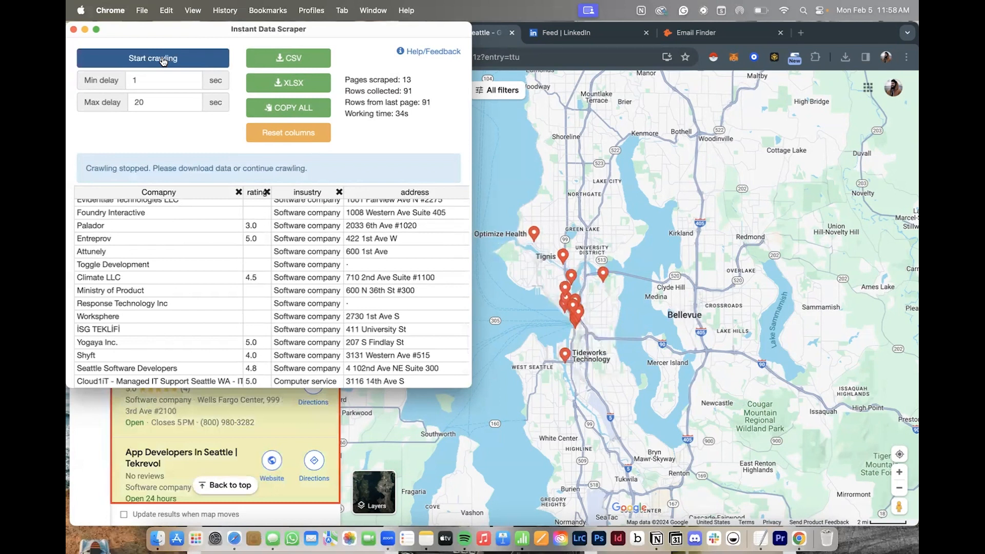
# Step: Look over the scraped company rows, export them as CSV, and reveal the downloaded google.csv in Finder
pyautogui.scroll(-5, 281, 324)
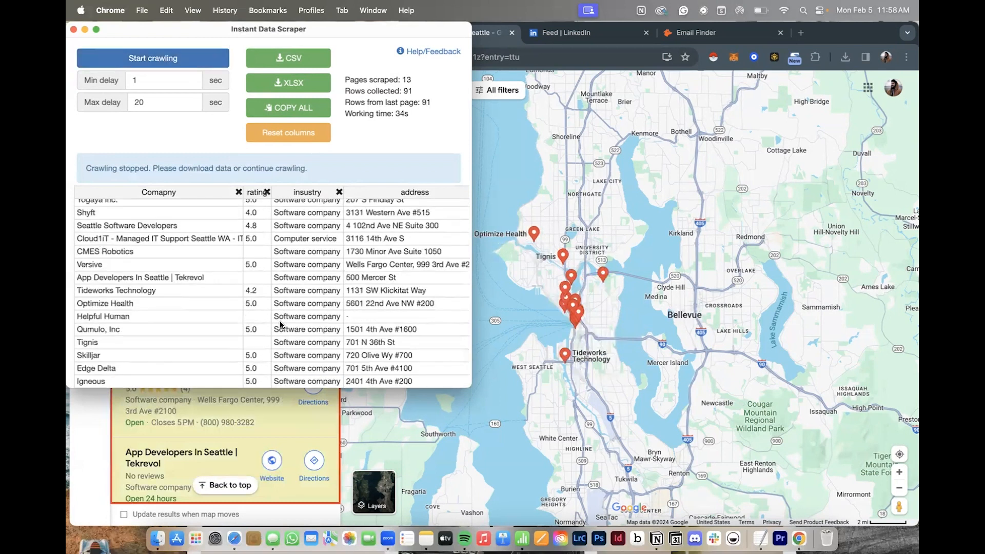
pyautogui.scroll(5, 281, 302)
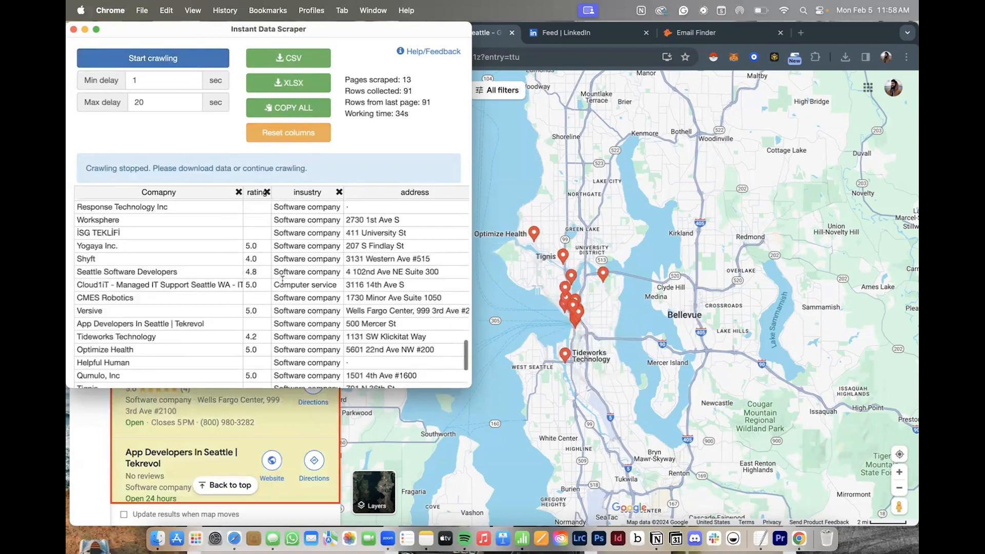
pyautogui.scroll(-15, 282, 281)
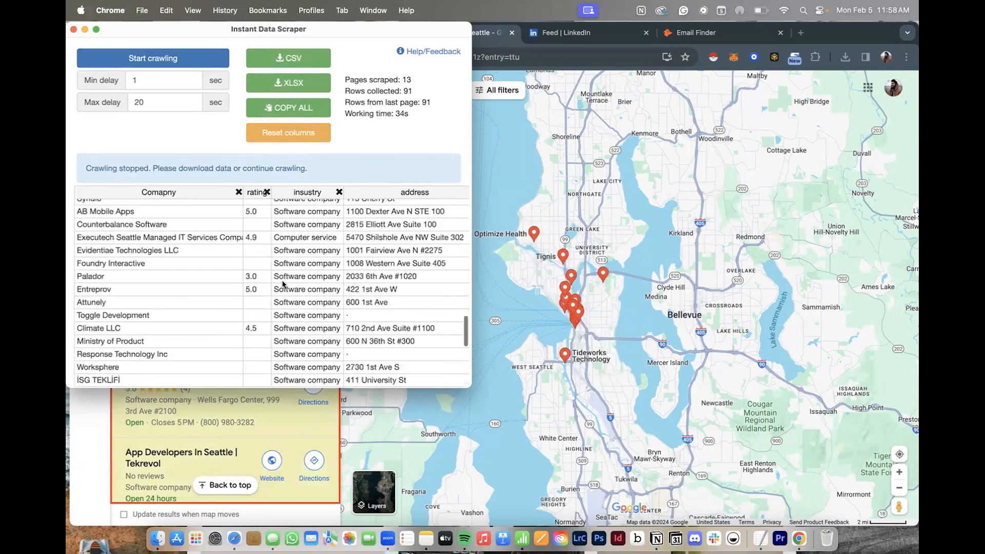
pyautogui.click(293, 58)
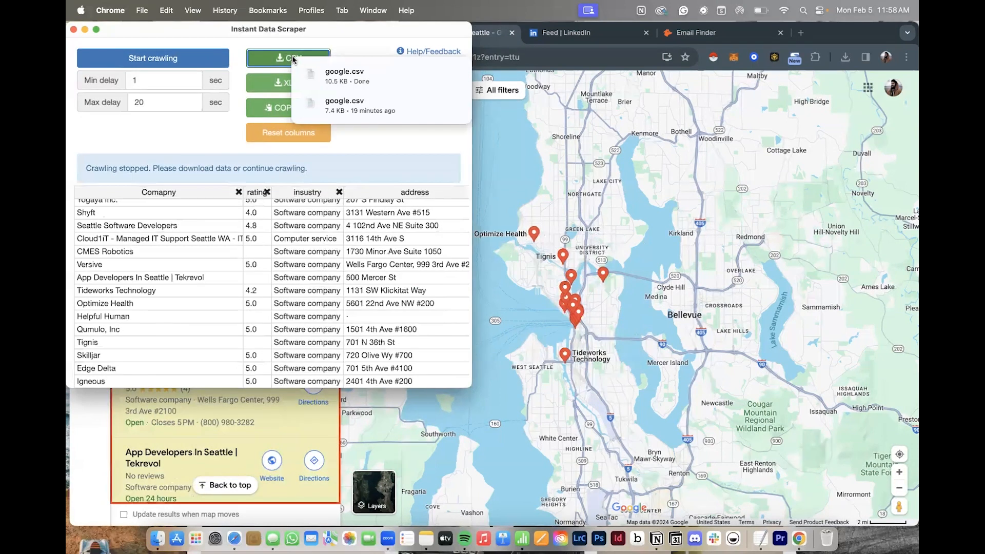
pyautogui.click(439, 77)
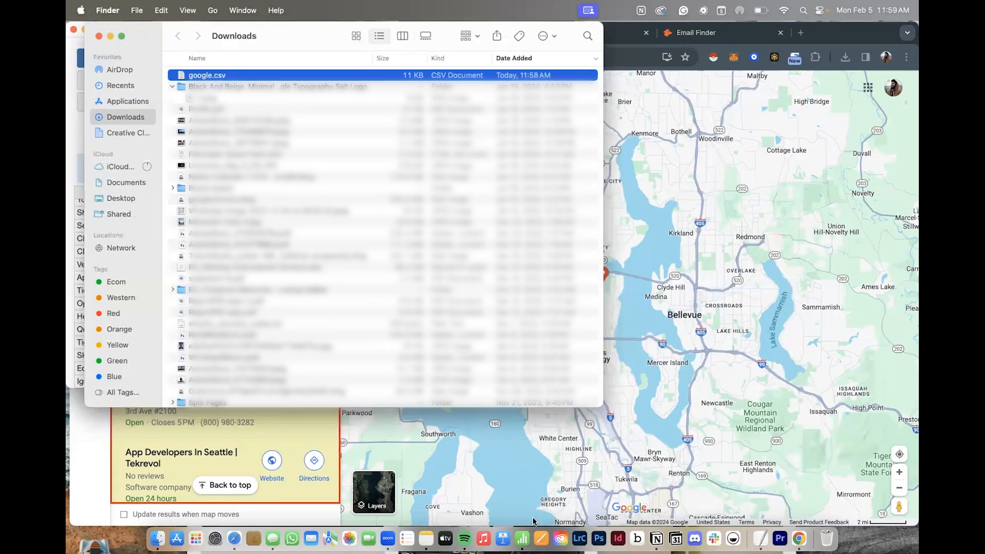
# Step: Open google.csv in Numbers and narrow the company name column
pyautogui.doubleClick(236, 76)
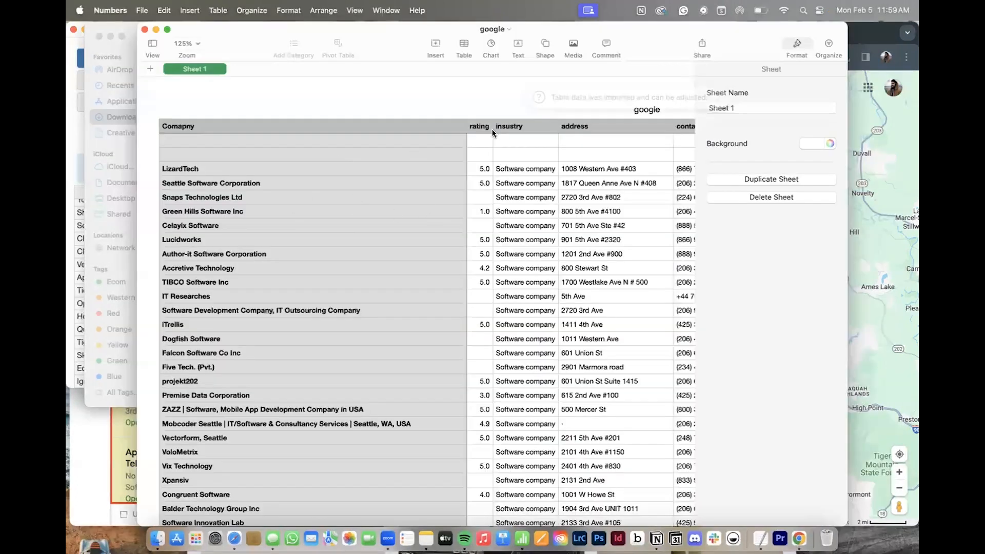
pyautogui.click(456, 100)
pyautogui.moveTo(466, 88); pyautogui.dragTo(368, 92)
# Step: Narrow the website column and delete the e4rVHe column beside it
pyautogui.hscroll(10, 510, 274)
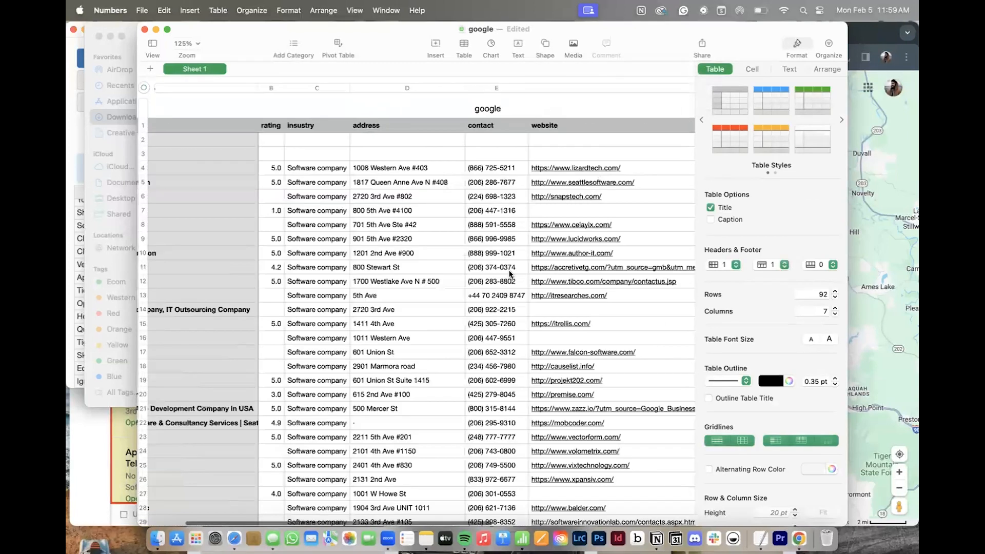
pyautogui.moveTo(571, 88); pyautogui.dragTo(349, 109)
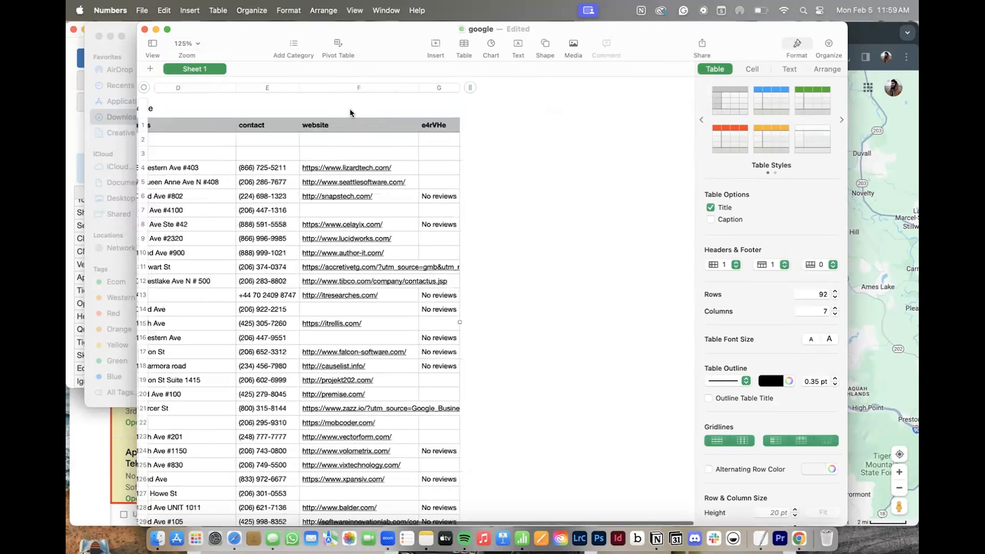
pyautogui.click(444, 87)
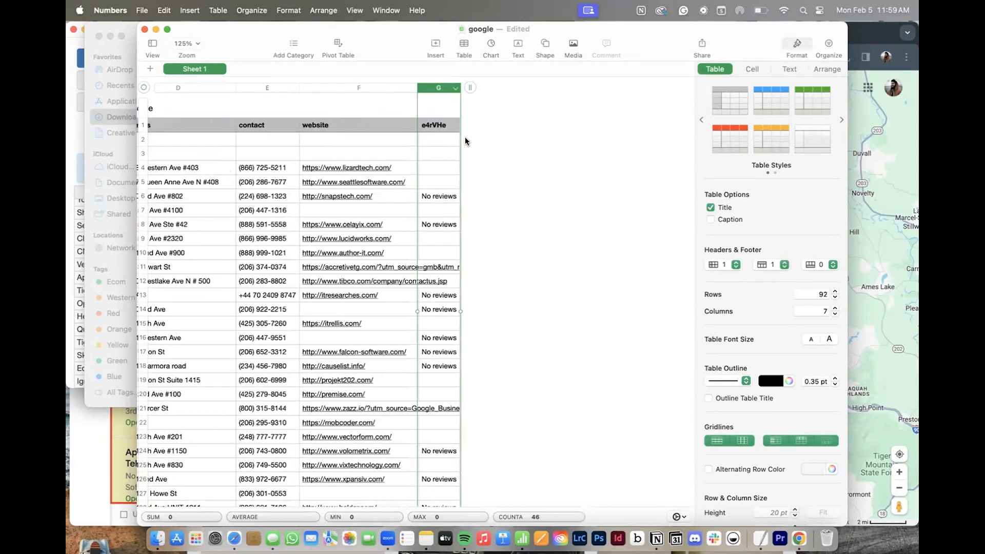
pyautogui.click(481, 264)
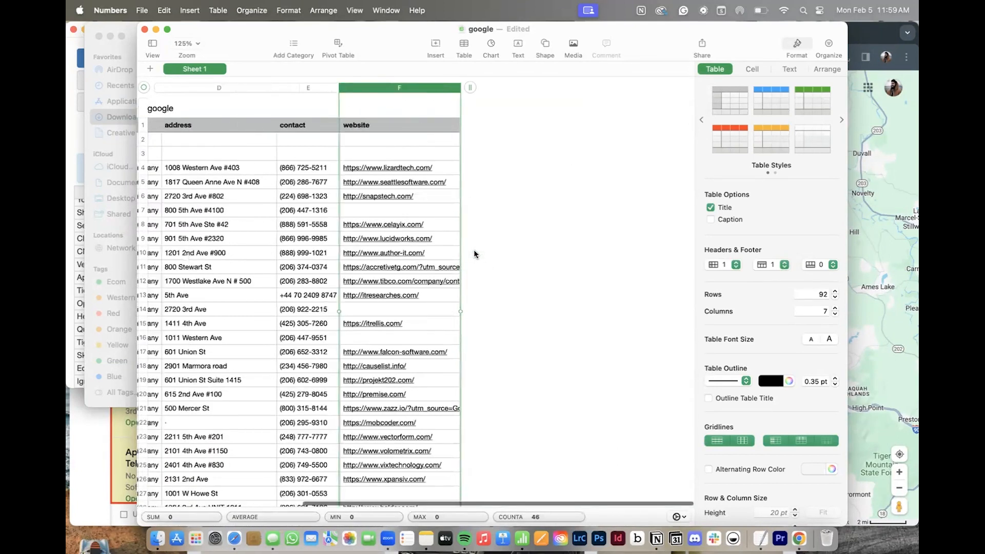
# Step: Review the cleaned spreadsheet's company, rating, address, contact and website entries down to the last row
pyautogui.hscroll(-4, 359, 216)
pyautogui.hscroll(-3, 355, 212)
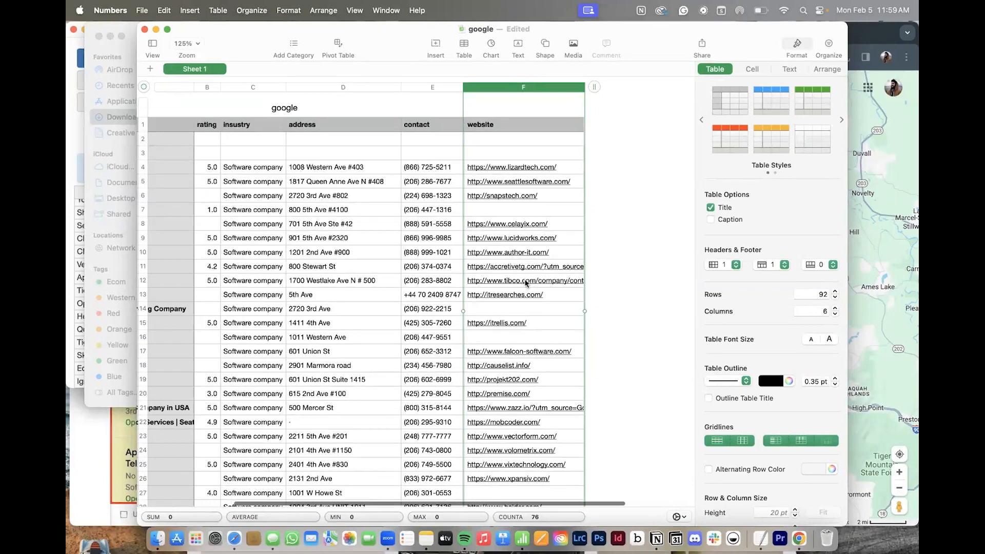
pyautogui.hscroll(-3, 508, 266)
pyautogui.hscroll(-3, 508, 266)
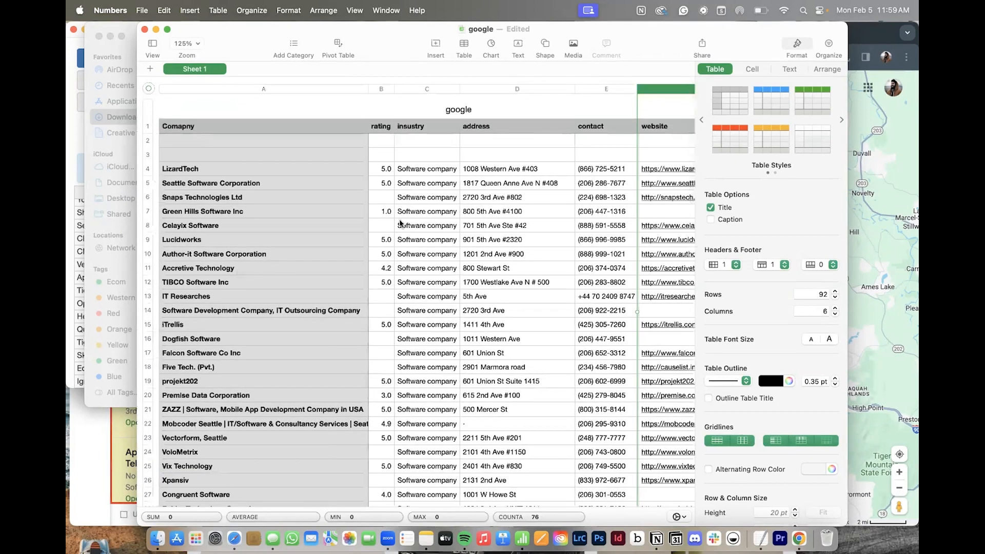
pyautogui.scroll(-10, 401, 223)
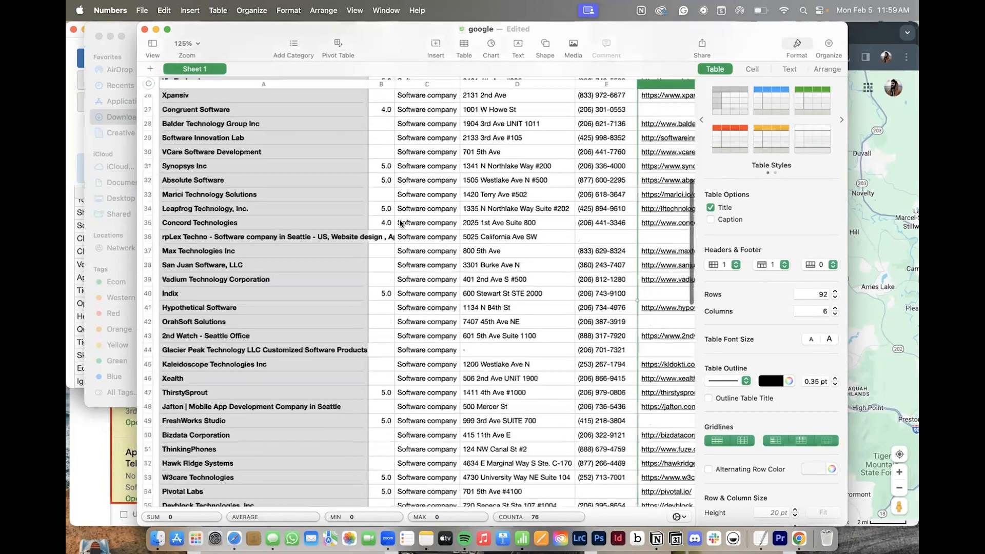
pyautogui.scroll(-15, 400, 223)
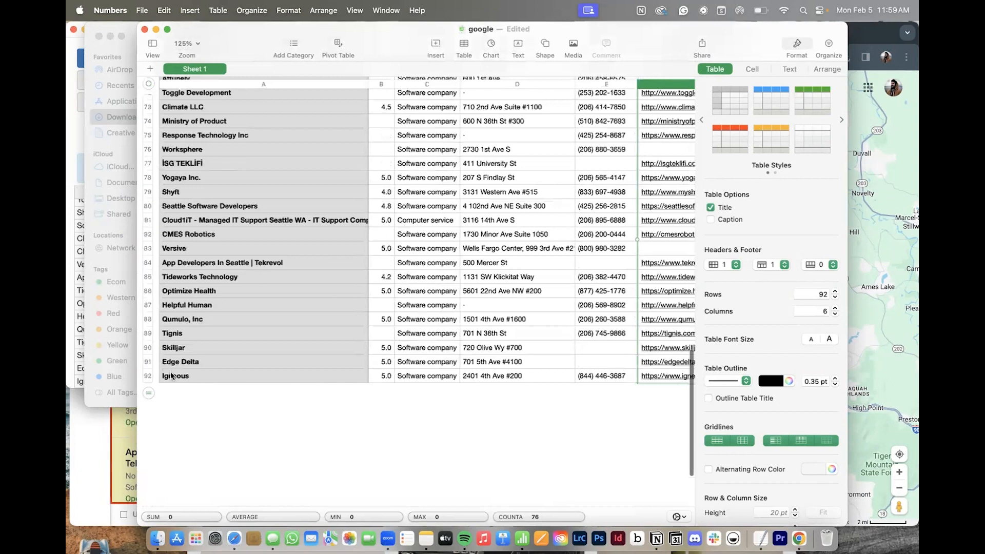
pyautogui.scroll(5, 309, 149)
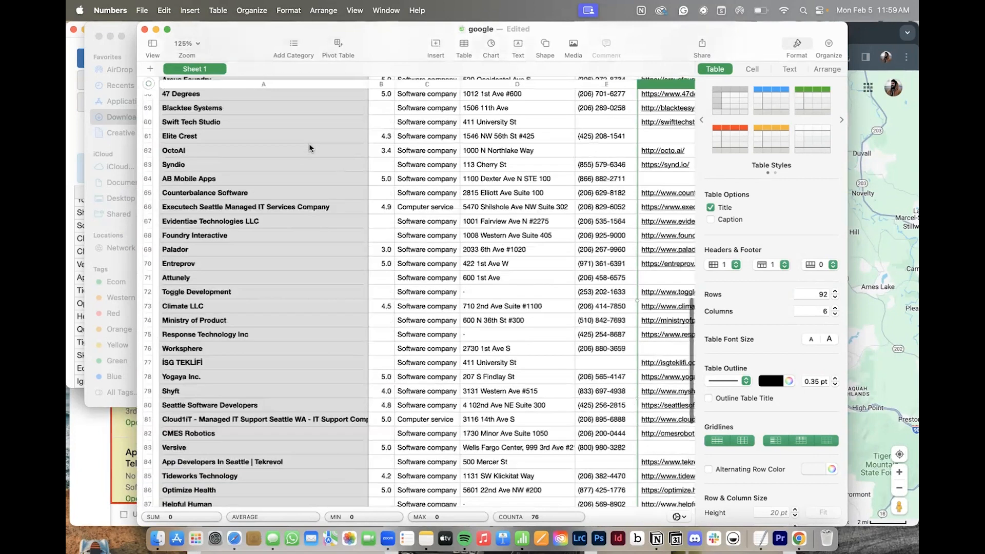
# Step: Return to the start of the spreadsheet and close the Finder Downloads window and the Instant Data Scraper window
pyautogui.scroll(8, 309, 149)
pyautogui.scroll(10, 309, 148)
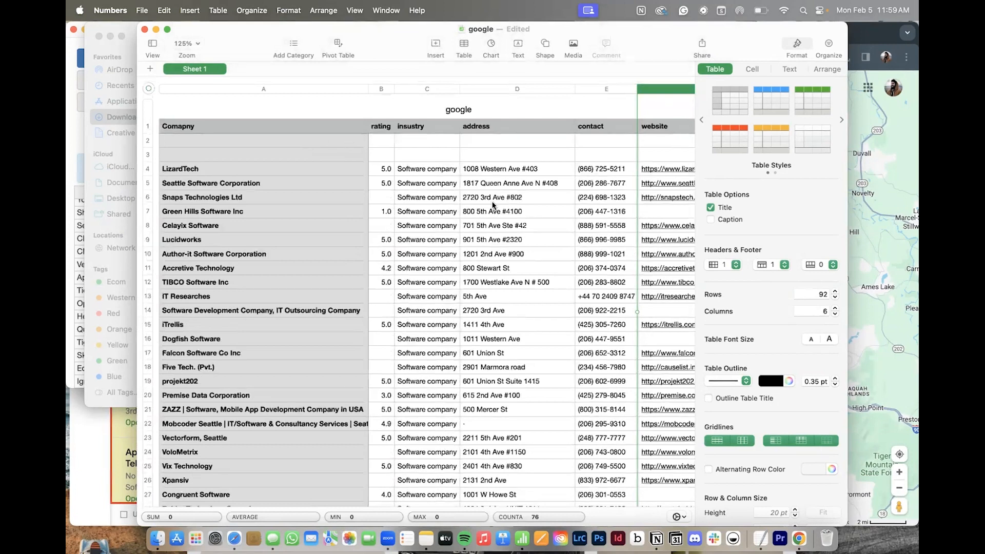
pyautogui.click(125, 52)
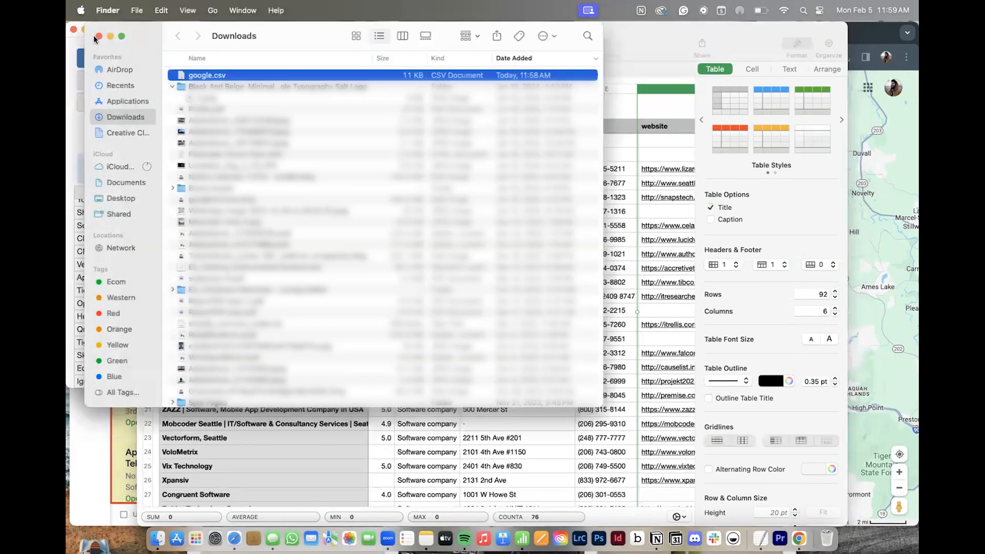
pyautogui.click(98, 36)
pyautogui.click(117, 30)
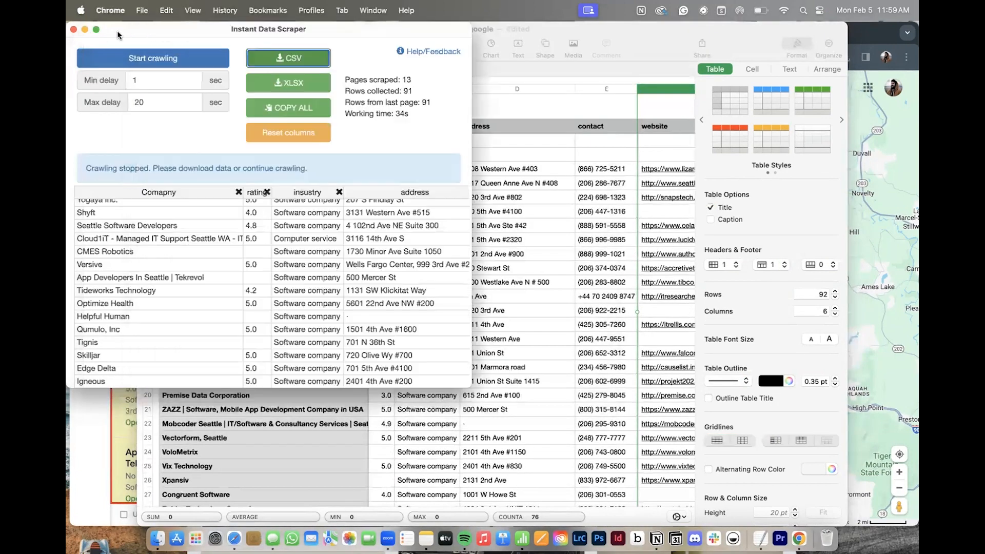
pyautogui.click(73, 30)
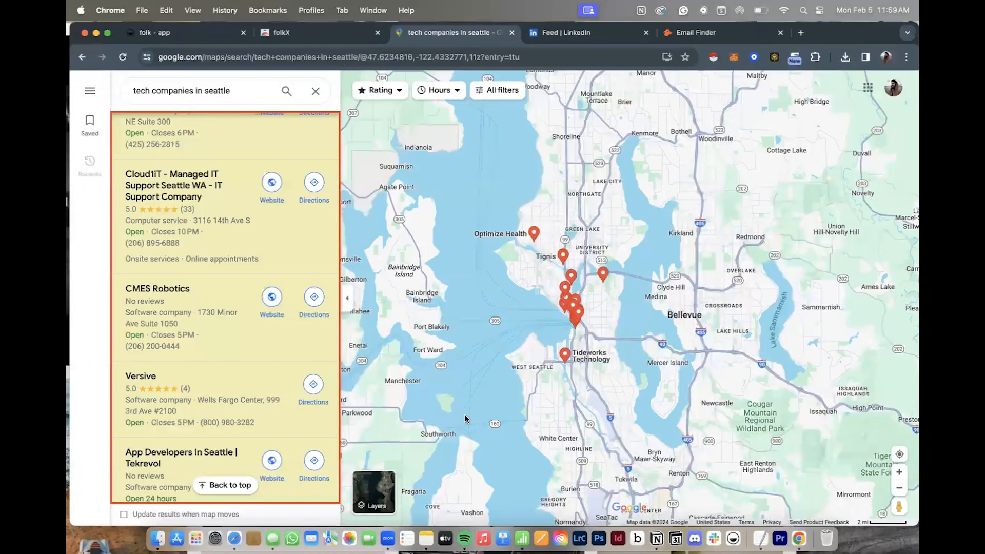
# Step: Compare the company rows in the Numbers spreadsheet with the Google Maps results for tech companies in Seattle
pyautogui.click(523, 536)
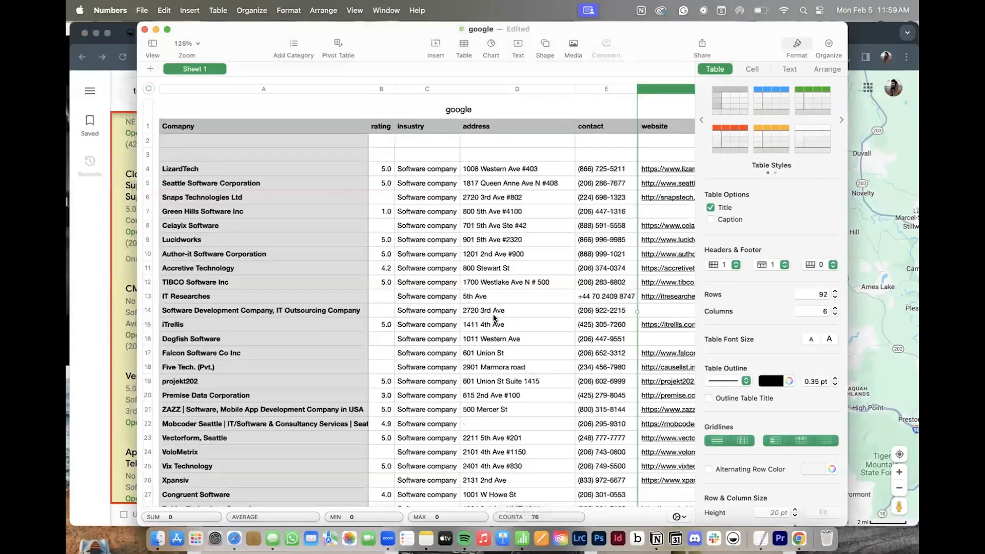
pyautogui.click(88, 253)
pyautogui.scroll(-20, 204, 338)
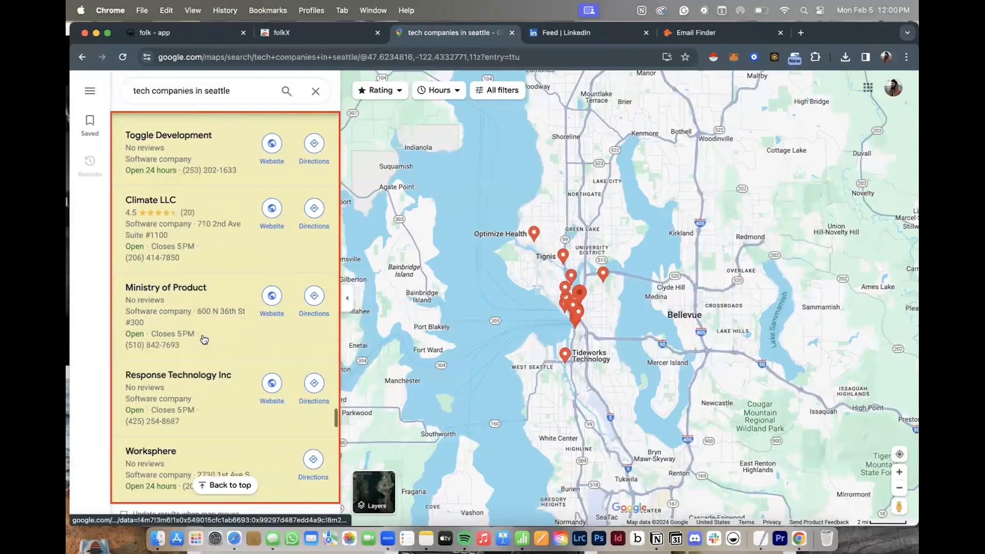
pyautogui.scroll(20, 204, 338)
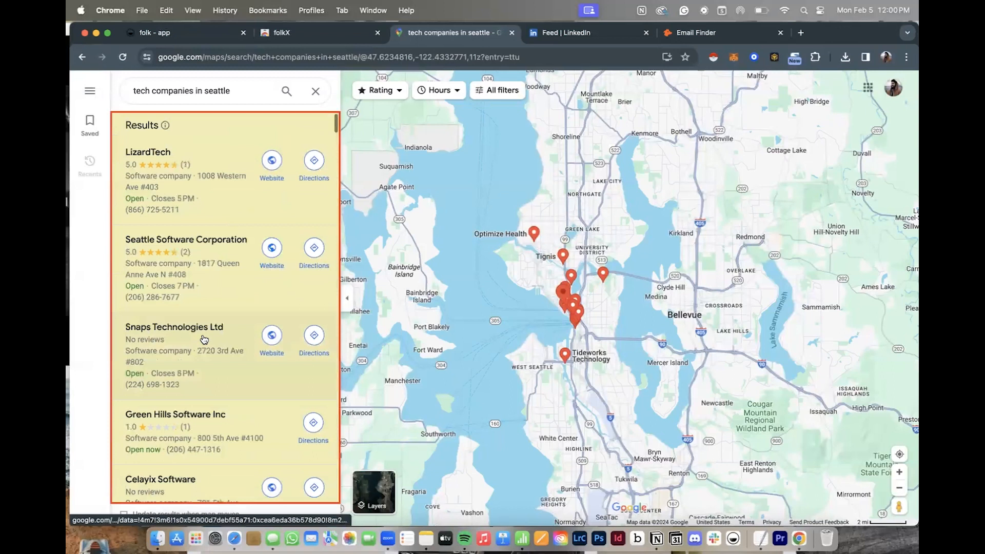
# Step: Check the spreadsheet for a company, search LinkedIn for Lucidworks, and limit the results to people
pyautogui.click(522, 538)
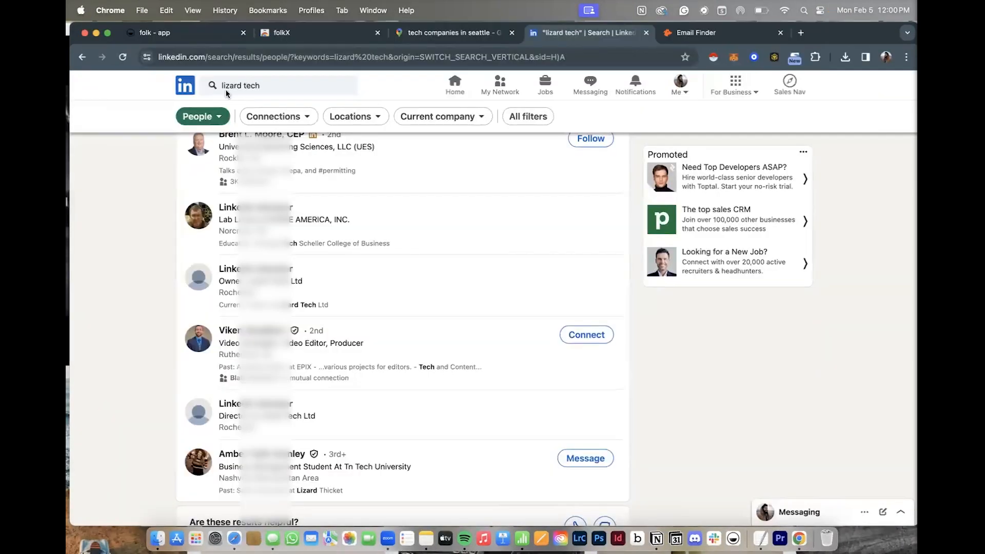
pyautogui.click(97, 236)
pyautogui.click(246, 86)
pyautogui.write('lucidworks')
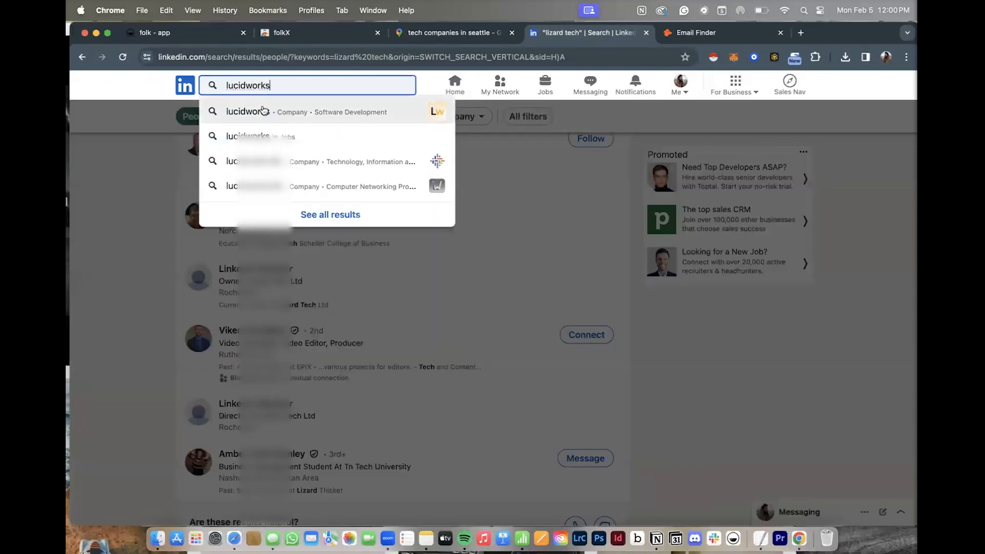
pyautogui.click(265, 112)
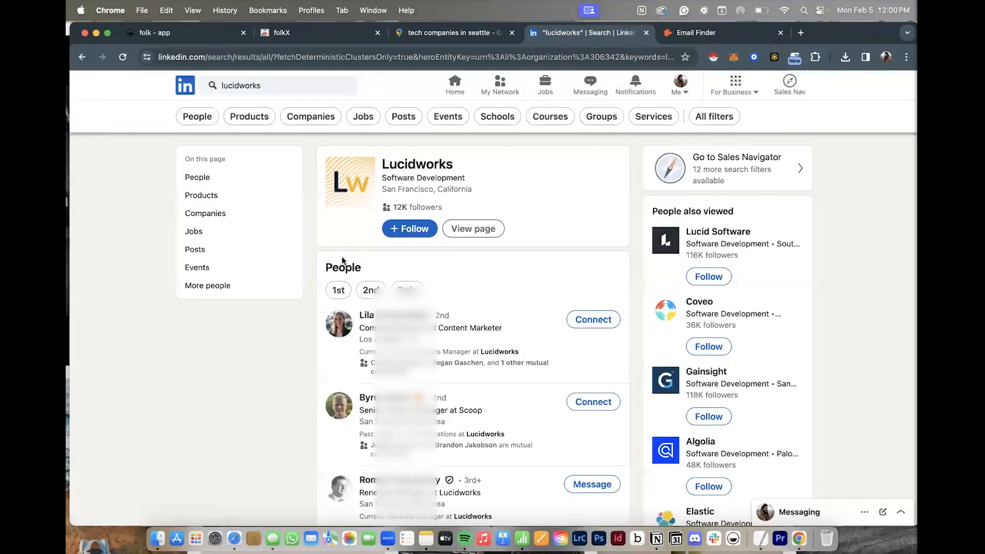
pyautogui.click(215, 125)
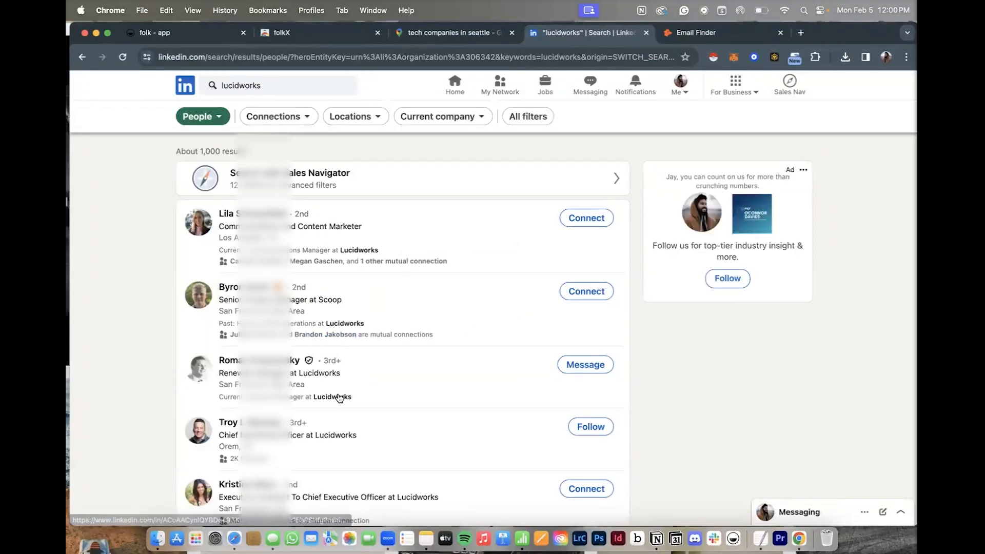
pyautogui.scroll(-1, 339, 398)
pyautogui.scroll(-5, 339, 398)
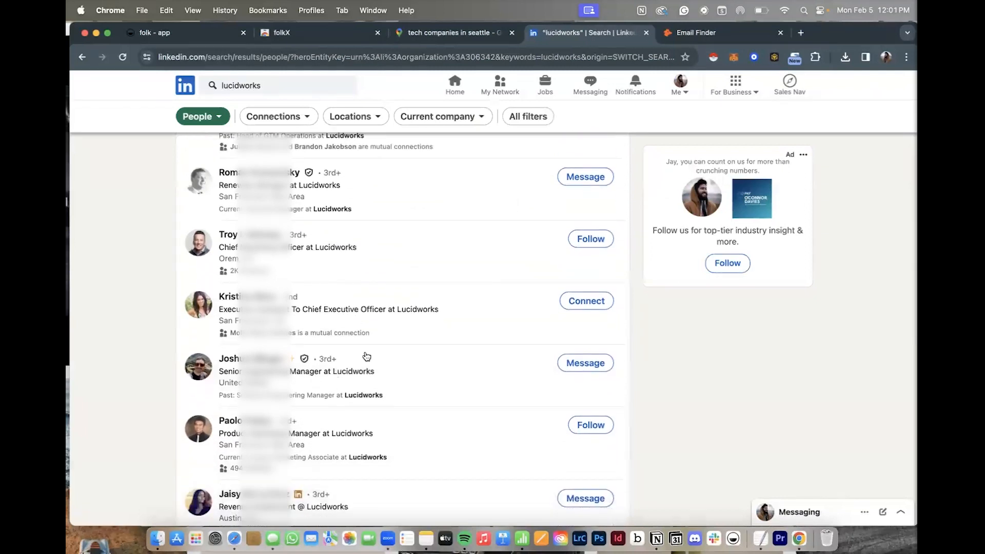
pyautogui.scroll(-5, 365, 355)
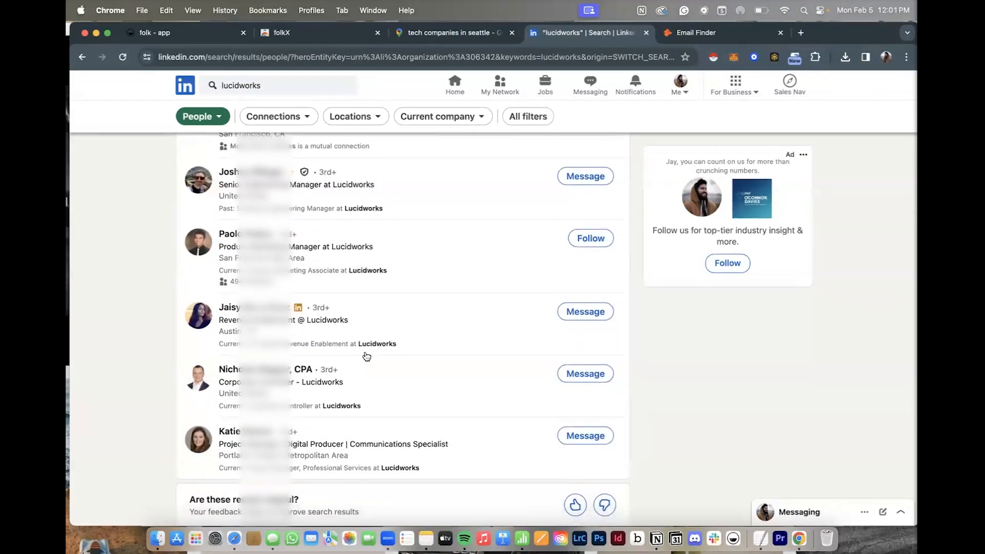
pyautogui.scroll(10, 367, 356)
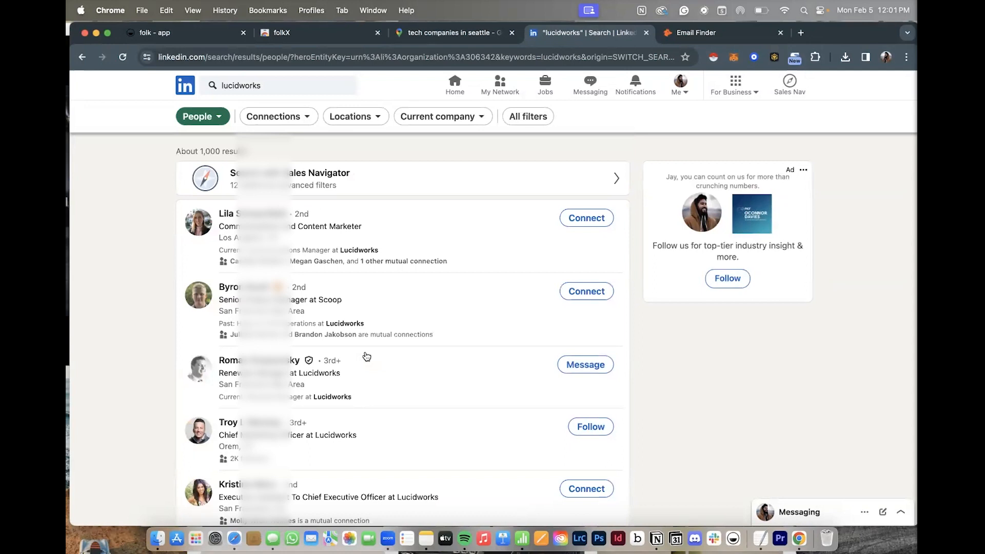
pyautogui.scroll(-1, 367, 355)
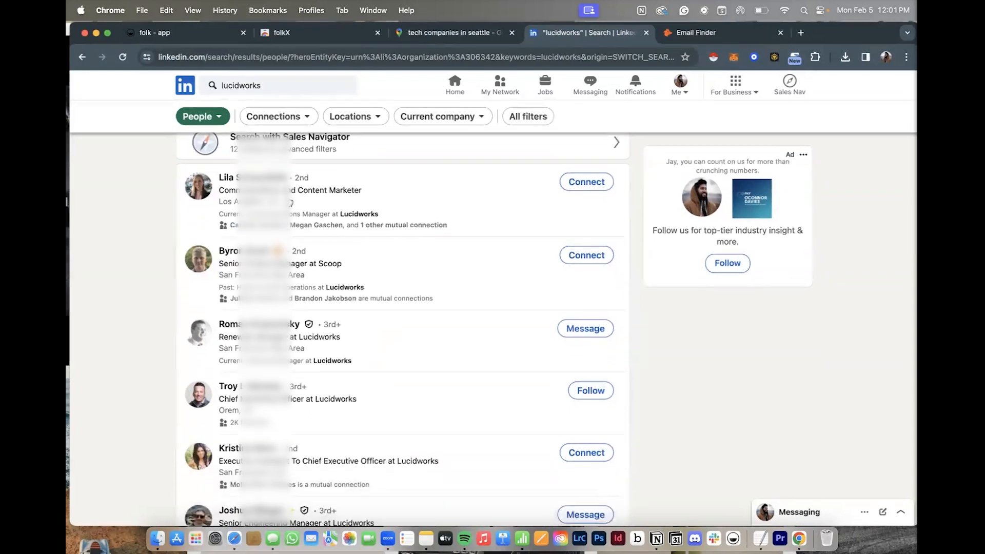
pyautogui.click(263, 181)
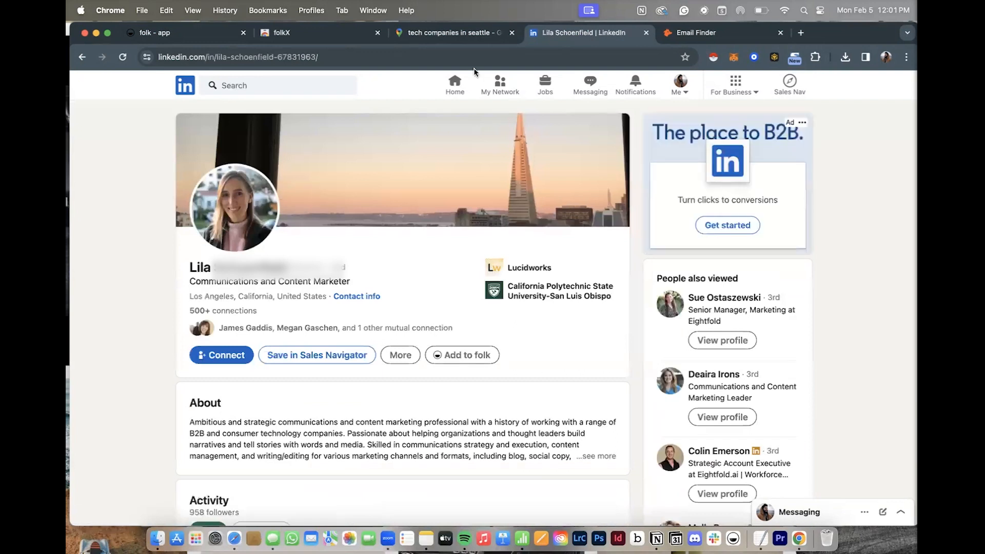
pyautogui.moveTo(294, 271); pyautogui.dragTo(191, 267)
pyautogui.press('super+c')
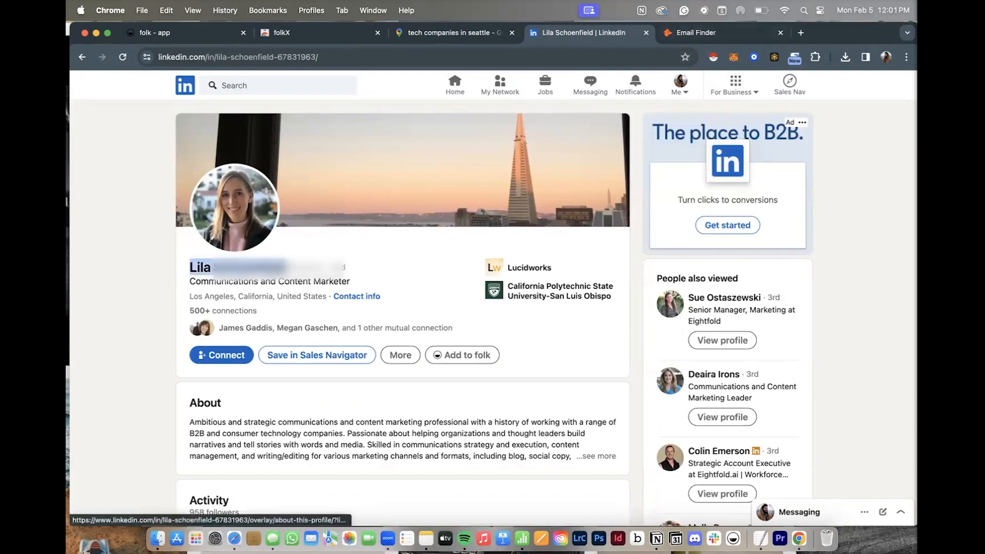
# Step: Look up the contact's email in Hunter's Email Finder using the copied full name and the domain lucidworks.com
pyautogui.click(680, 34)
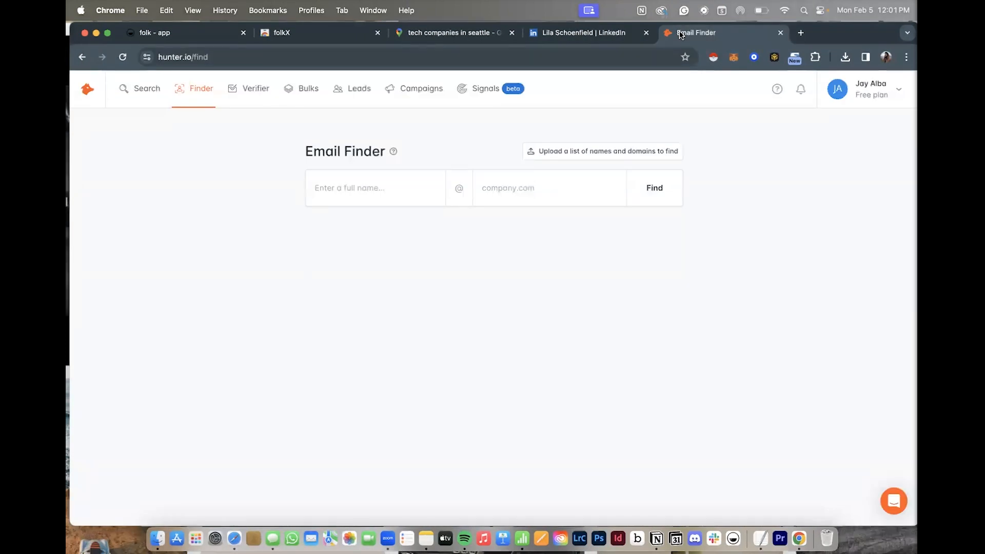
pyautogui.click(358, 189)
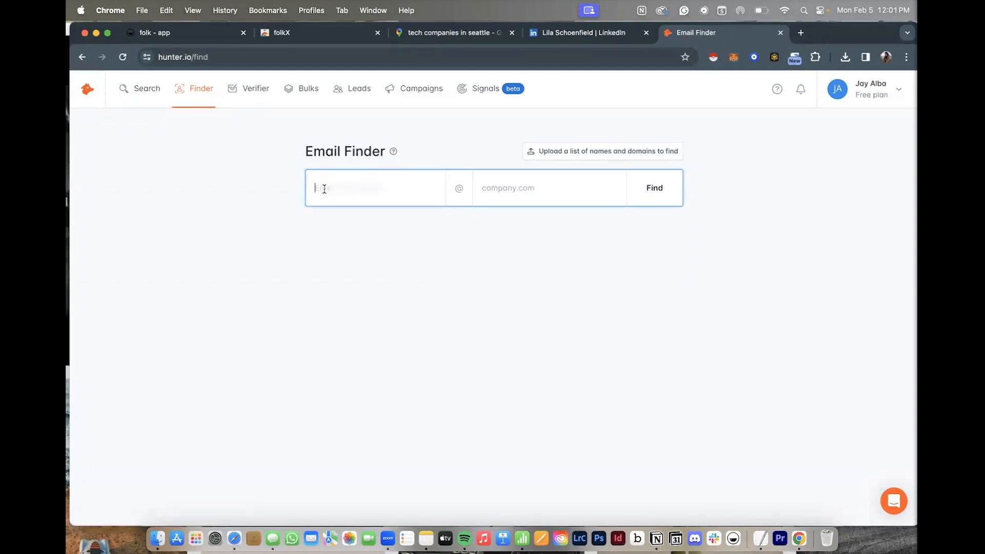
pyautogui.press('super+v')
pyautogui.click(507, 189)
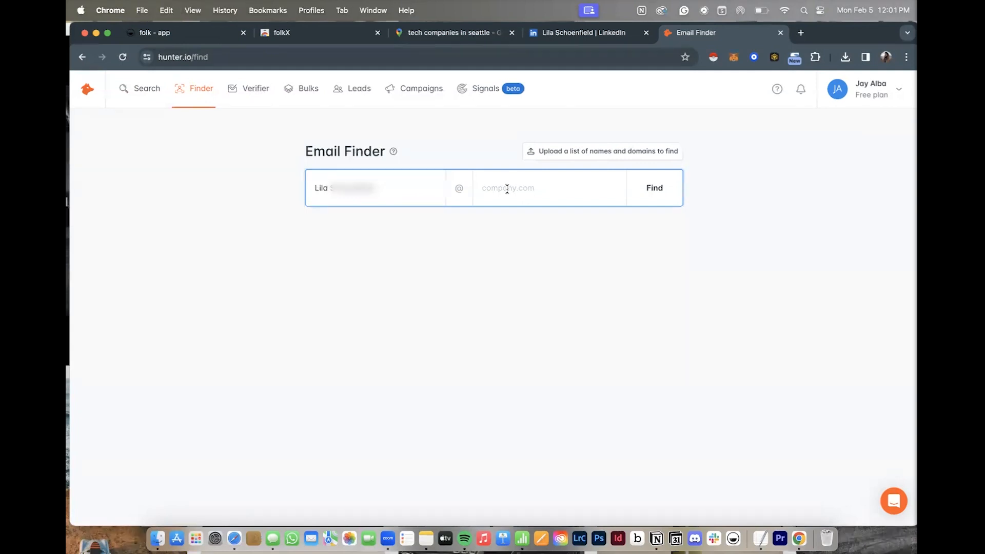
pyautogui.click(579, 38)
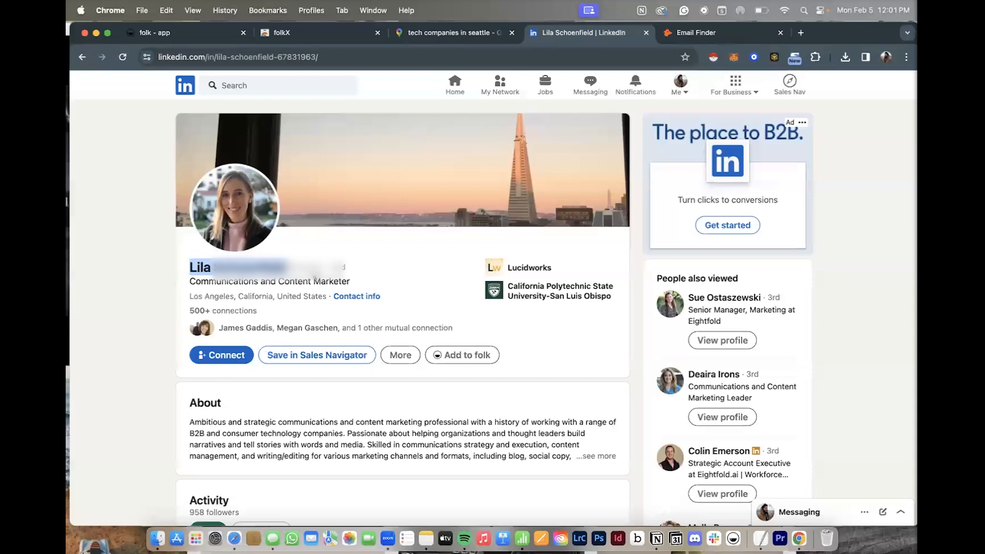
pyautogui.click(708, 37)
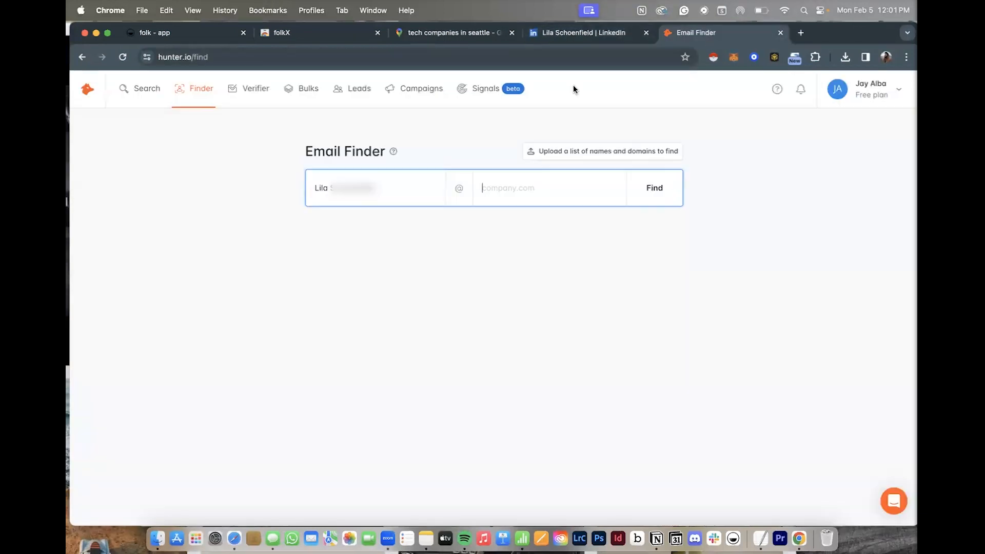
pyautogui.write('lucidworks')
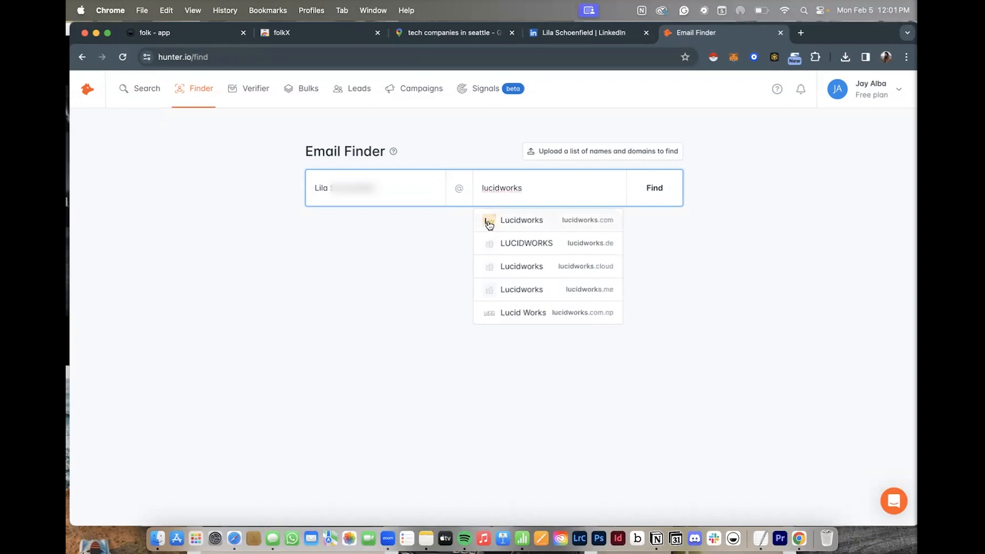
pyautogui.click(547, 225)
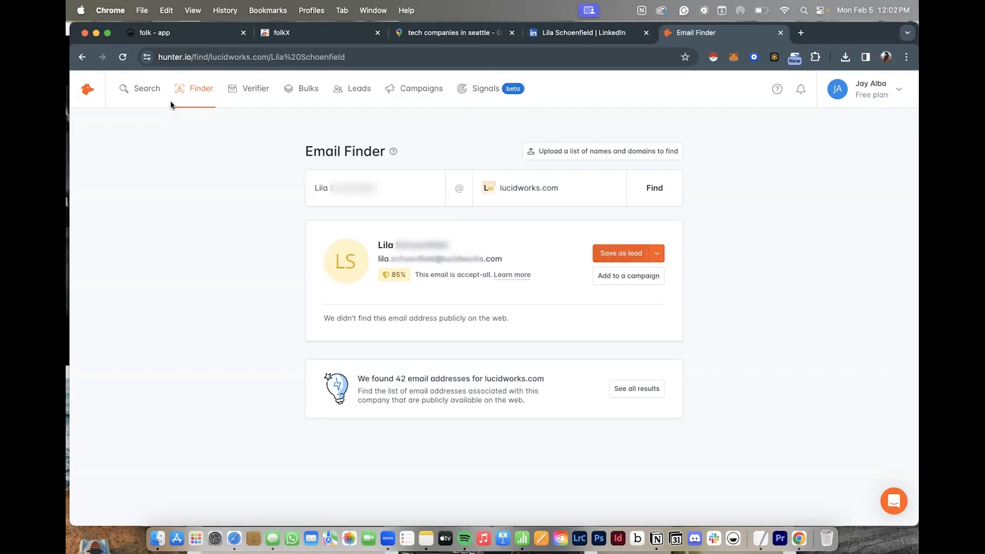
# Step: Run a Hunter Domain Search for lucidworks.com
pyautogui.click(145, 86)
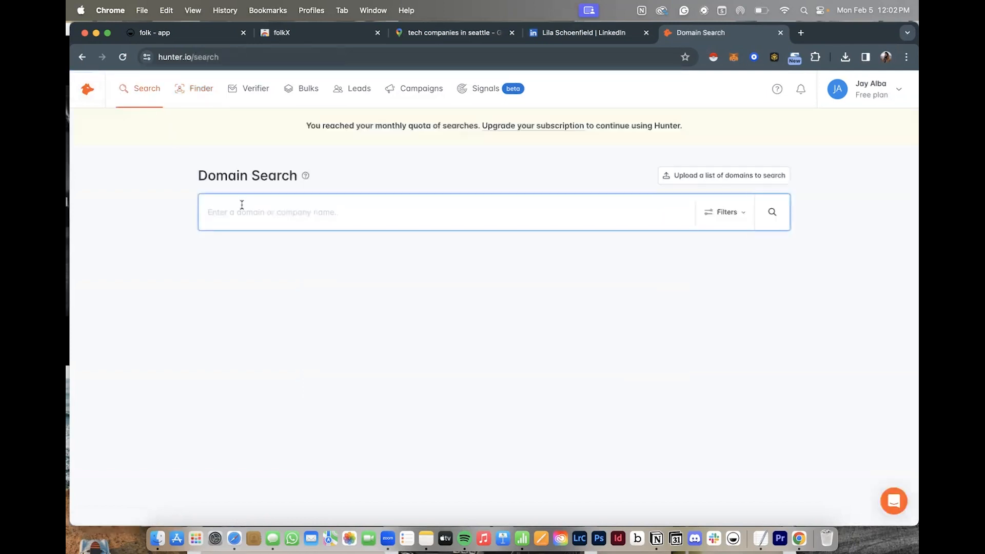
pyautogui.write('lucidworks')
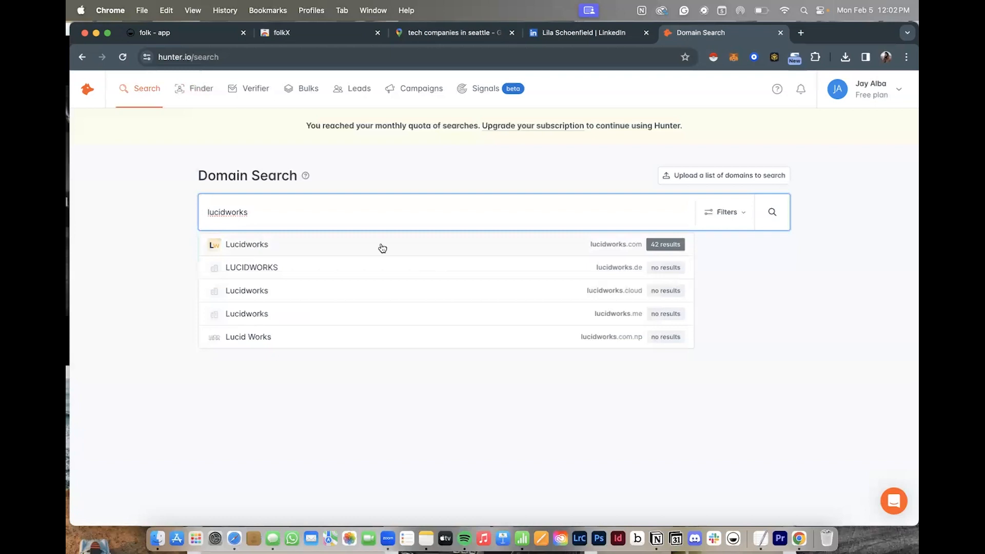
pyautogui.click(543, 245)
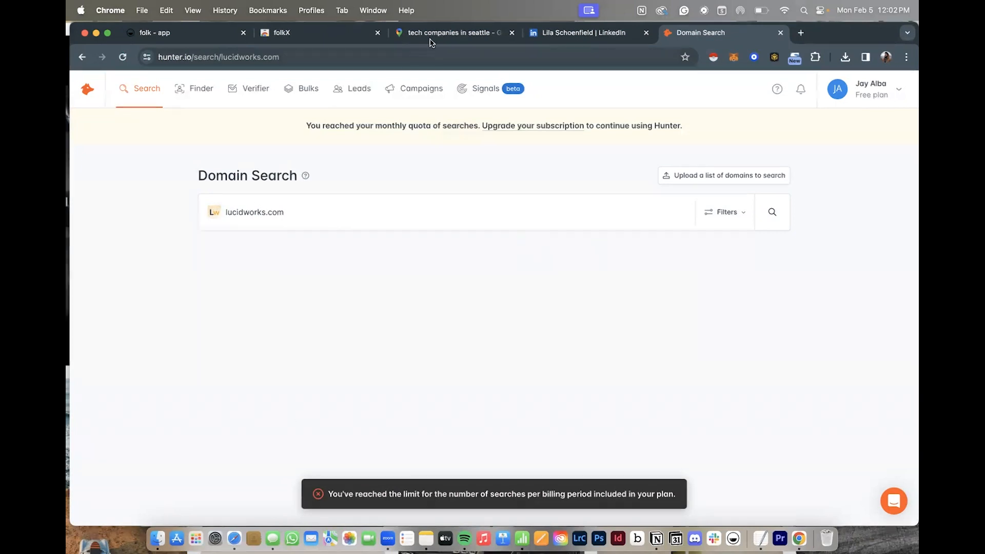
# Step: Return to LinkedIn's Lucidworks people results and review the listed employees and their job titles
pyautogui.click(565, 35)
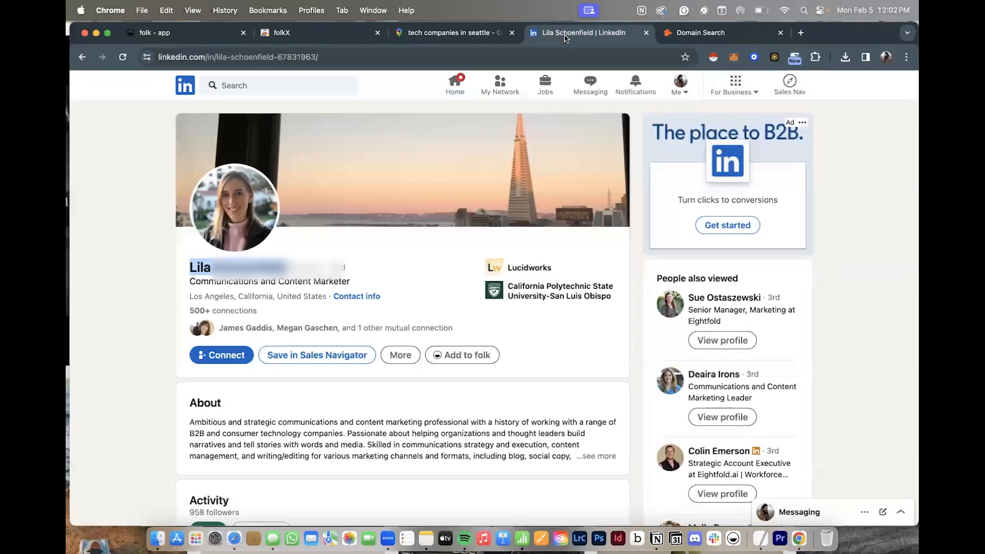
pyautogui.click(416, 247)
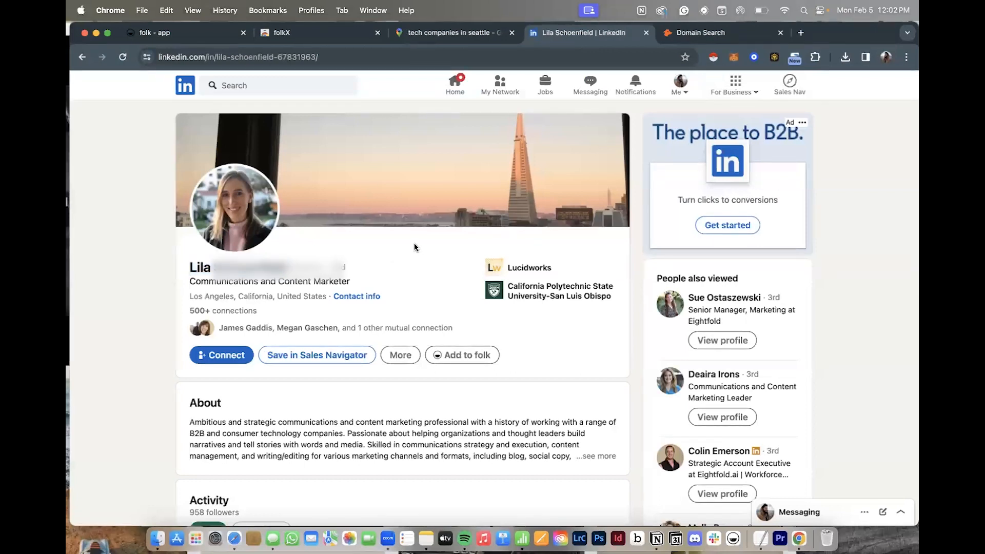
pyautogui.click(82, 58)
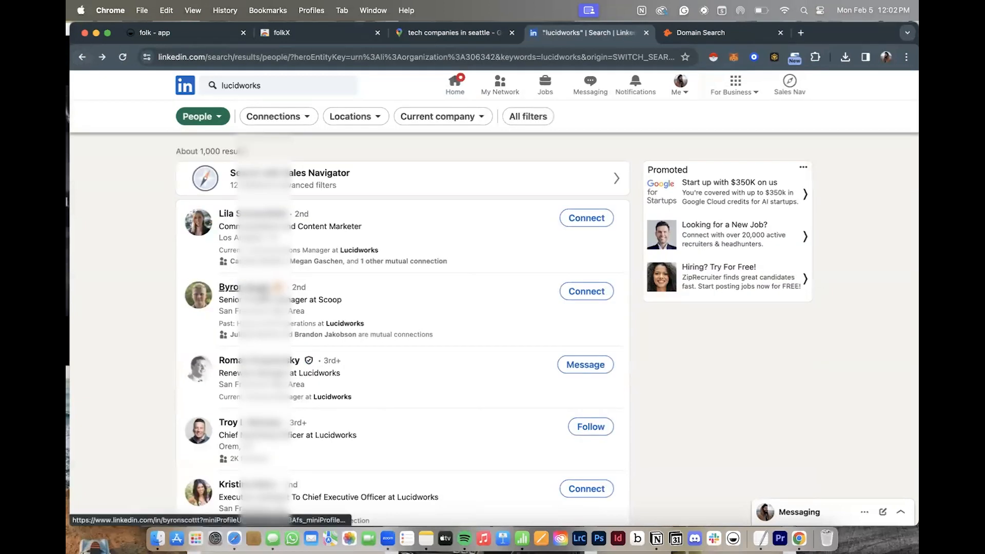
pyautogui.scroll(-4, 451, 308)
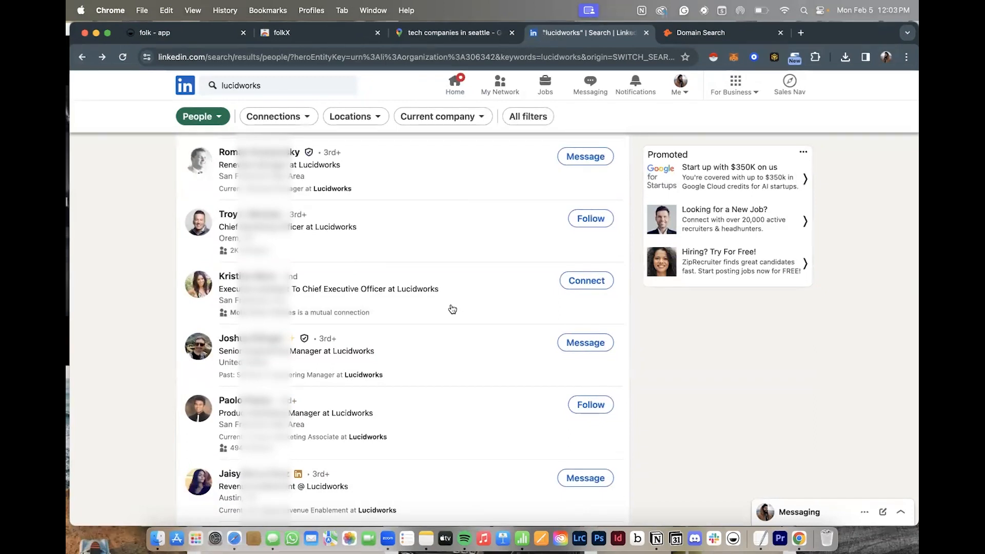
pyautogui.scroll(4, 451, 309)
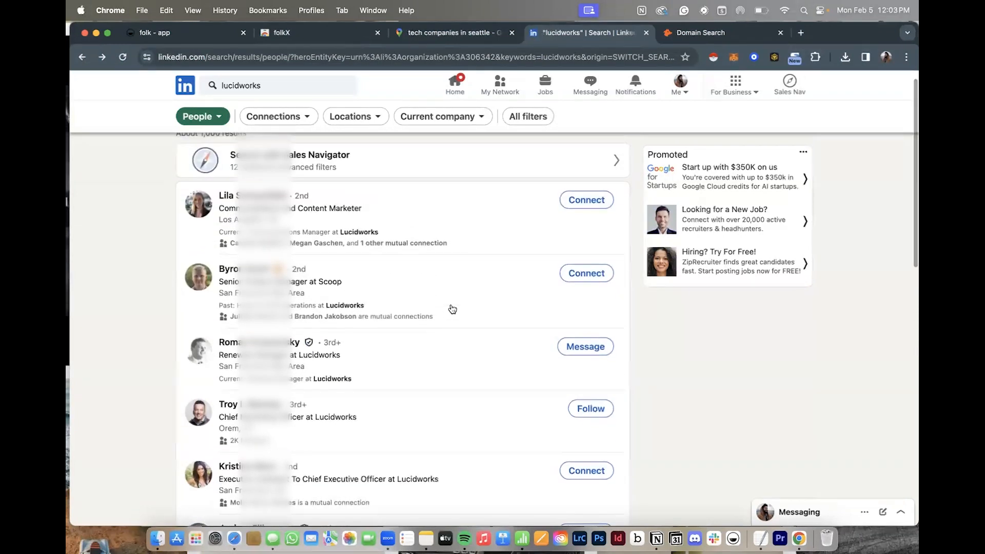
# Step: Revisit Hunter's Email Finder and switch to the Deal pipeline in the folk app
pyautogui.click(701, 36)
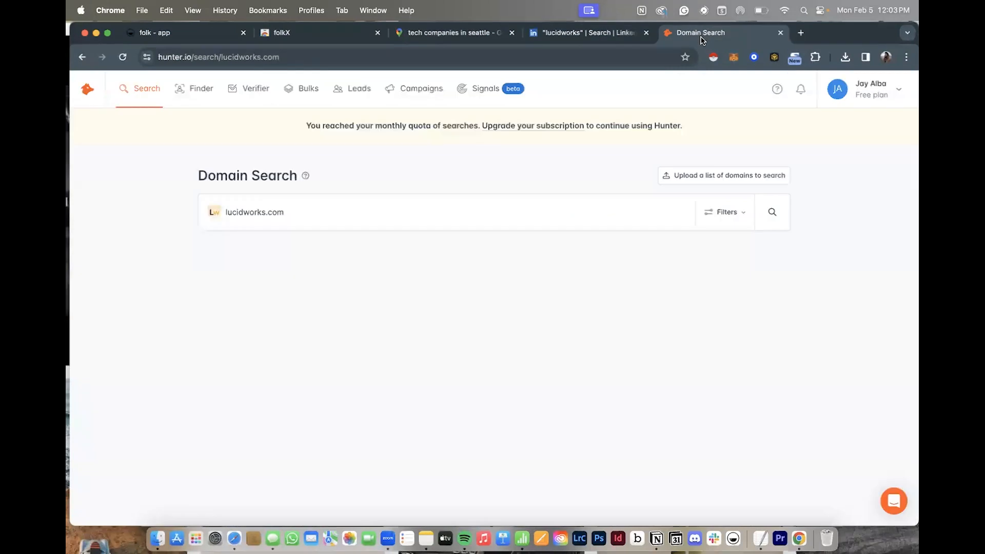
pyautogui.click(210, 89)
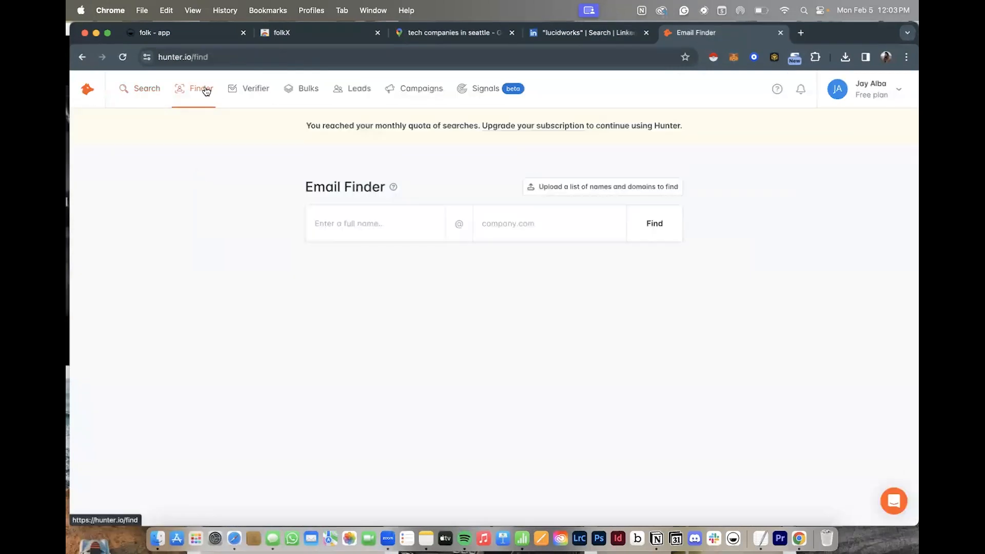
pyautogui.click(210, 34)
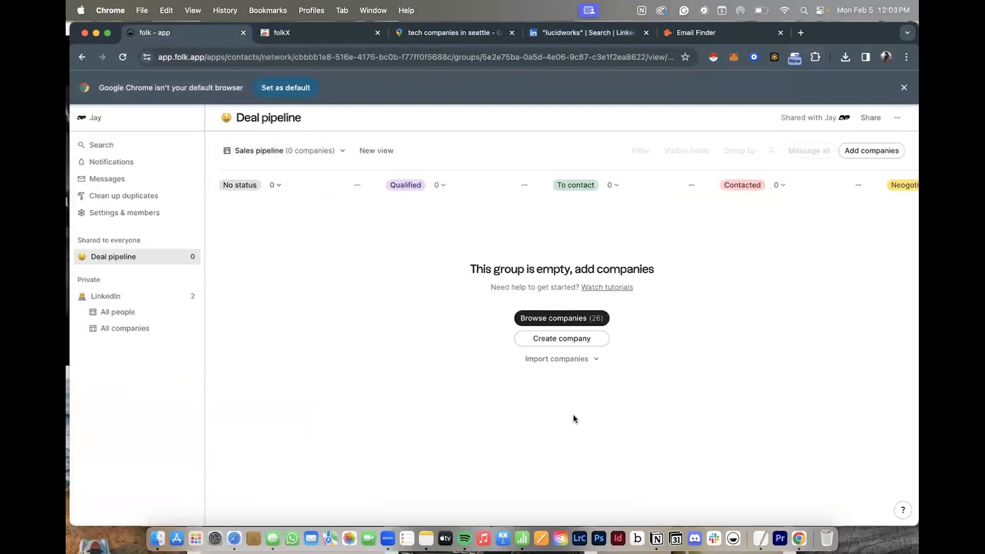
# Step: Switch to Notion and review the lead generation guide's Folk App and folk. extension sections under Client Relationship Manager (CRM)
pyautogui.click(656, 536)
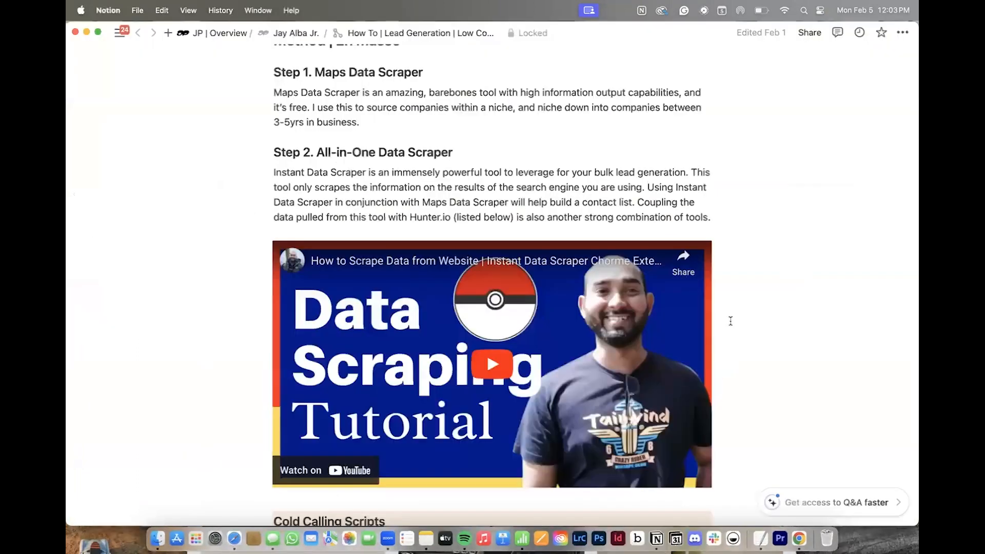
pyautogui.scroll(-20, 730, 321)
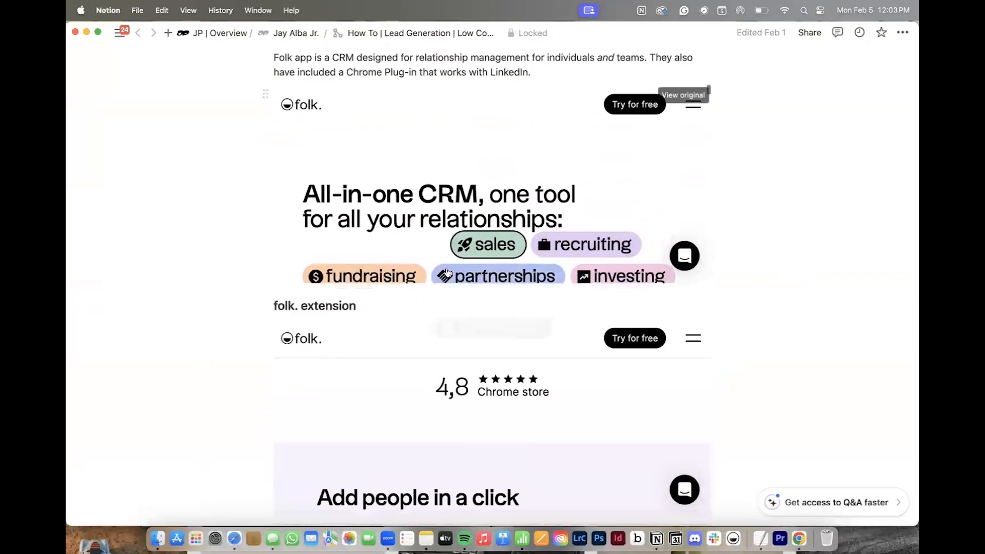
pyautogui.scroll(2, 462, 183)
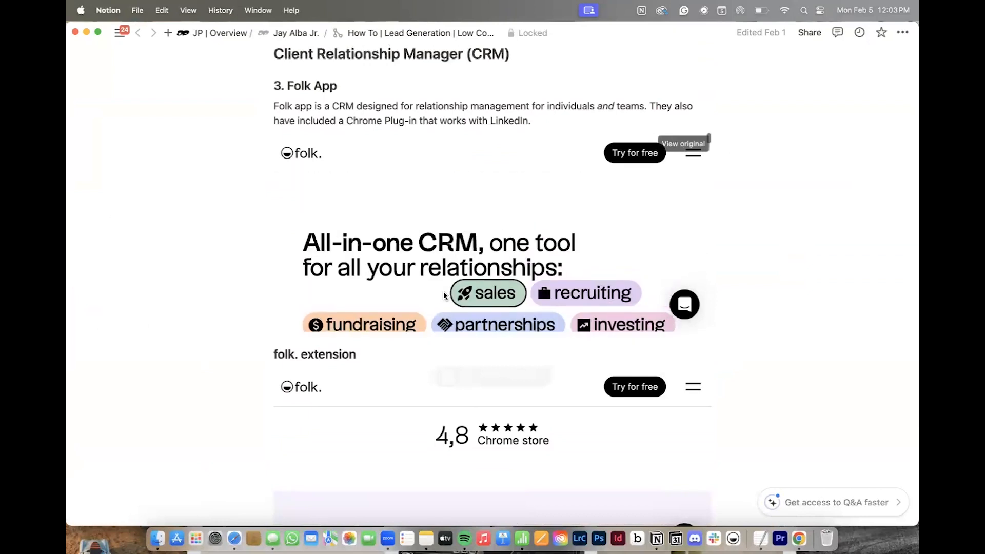
pyautogui.scroll(-5, 442, 236)
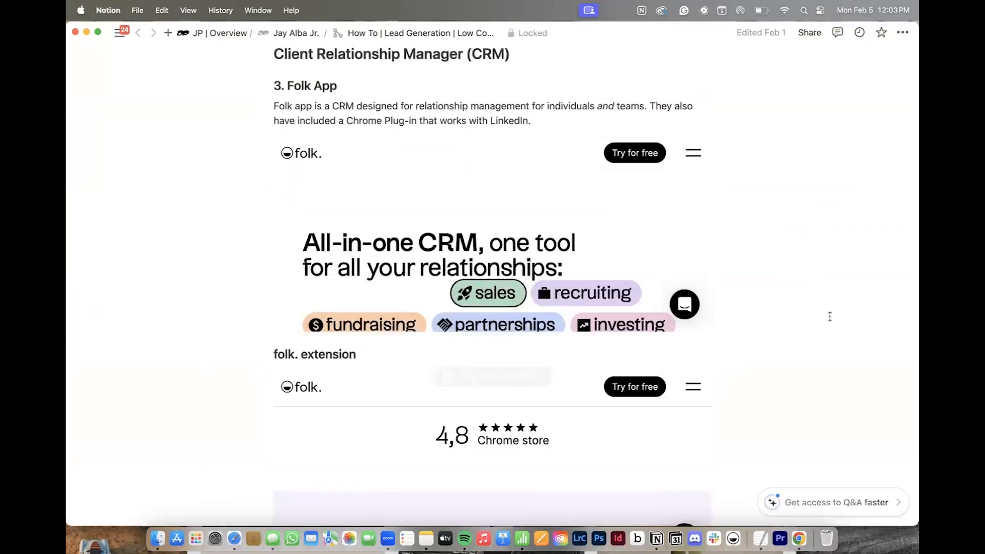
pyautogui.scroll(-5, 829, 297)
pyautogui.scroll(-10, 492, 239)
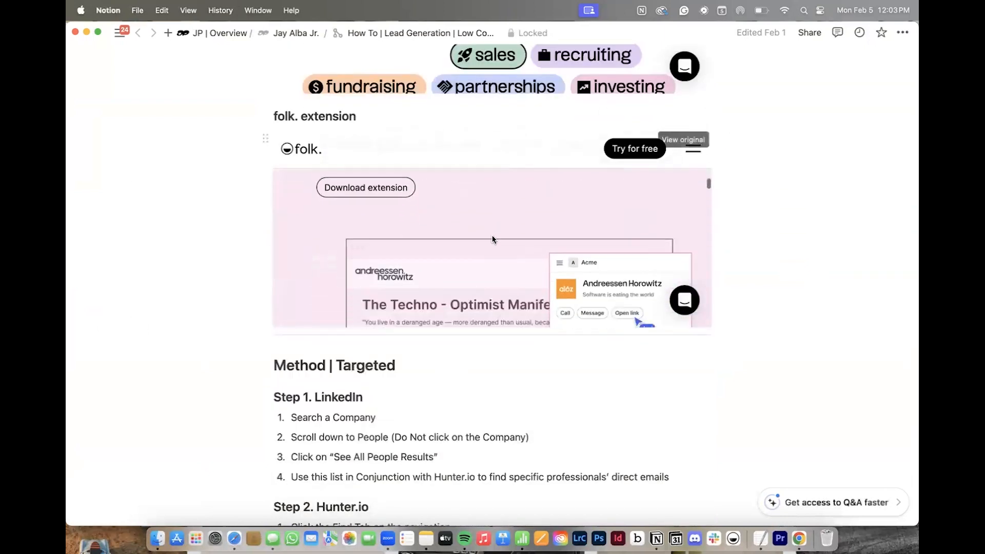
pyautogui.scroll(-5, 492, 240)
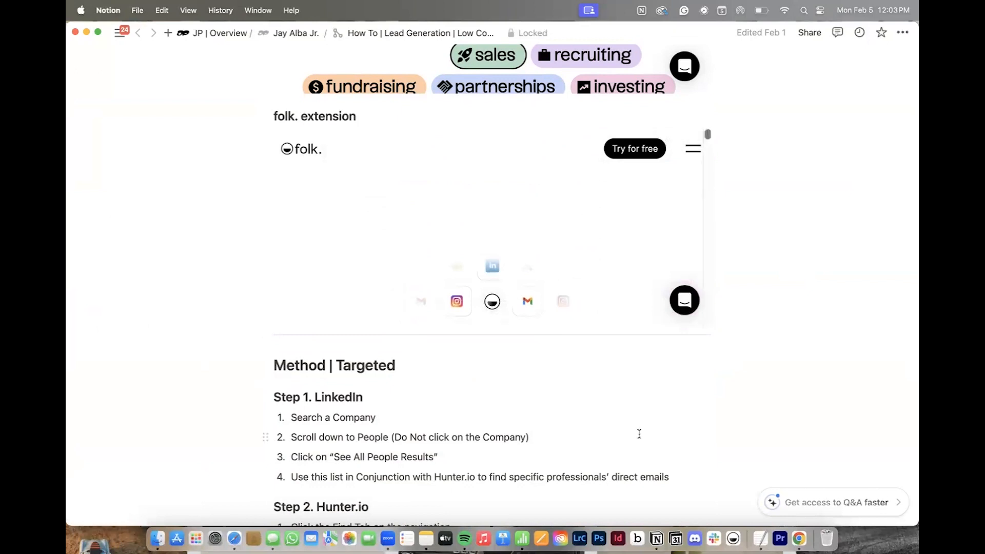
# Step: Switch back to Chrome and remove the folkX extension from its Chrome Web Store page
pyautogui.click(798, 538)
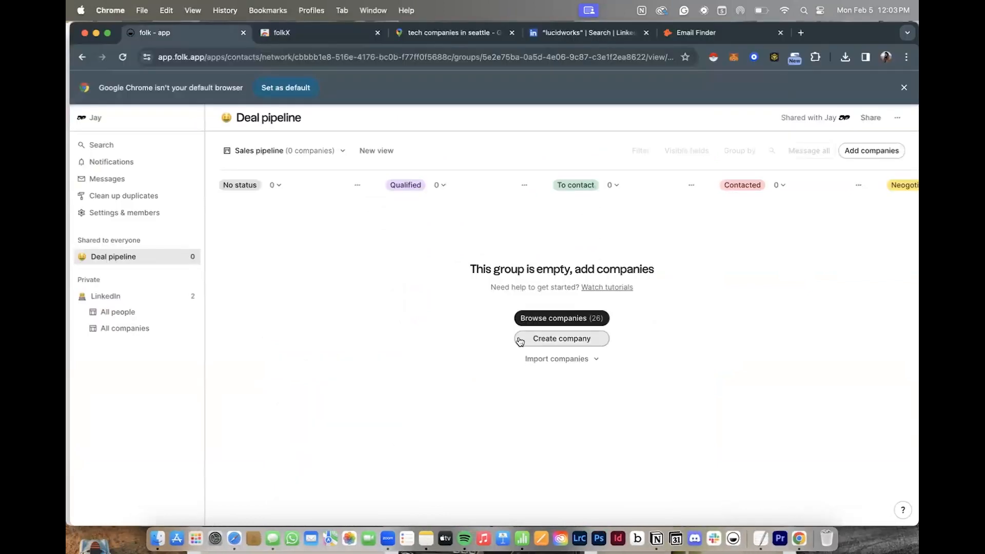
pyautogui.click(346, 34)
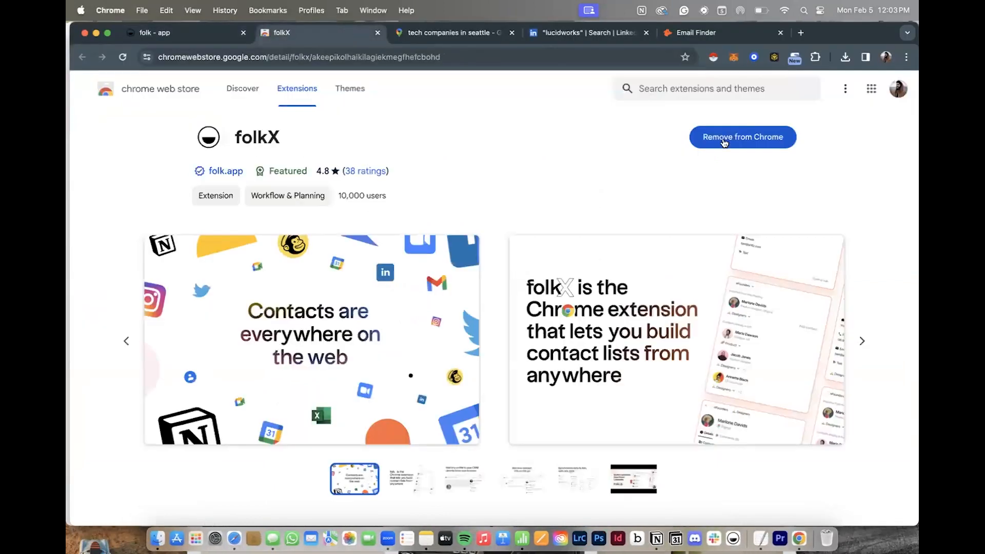
pyautogui.click(736, 137)
pyautogui.click(769, 146)
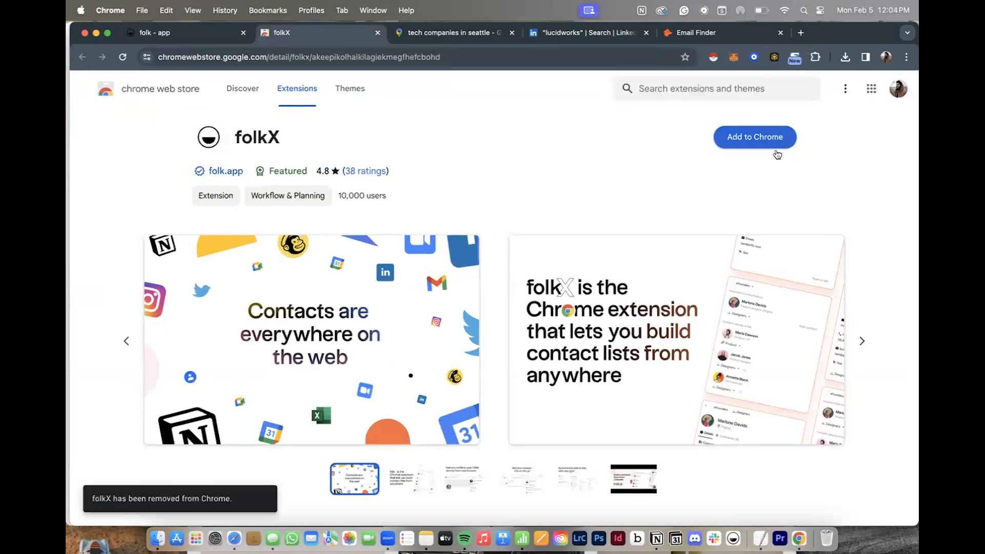
# Step: Open the first listed Lucidworks employee's LinkedIn profile, reload it, and check its action options without the folkX extension
pyautogui.click(584, 34)
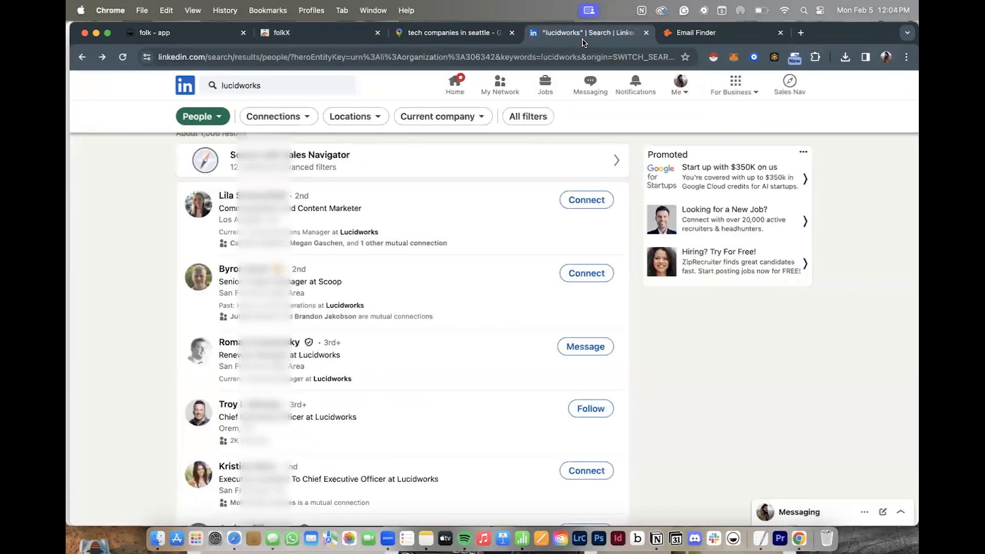
pyautogui.click(246, 196)
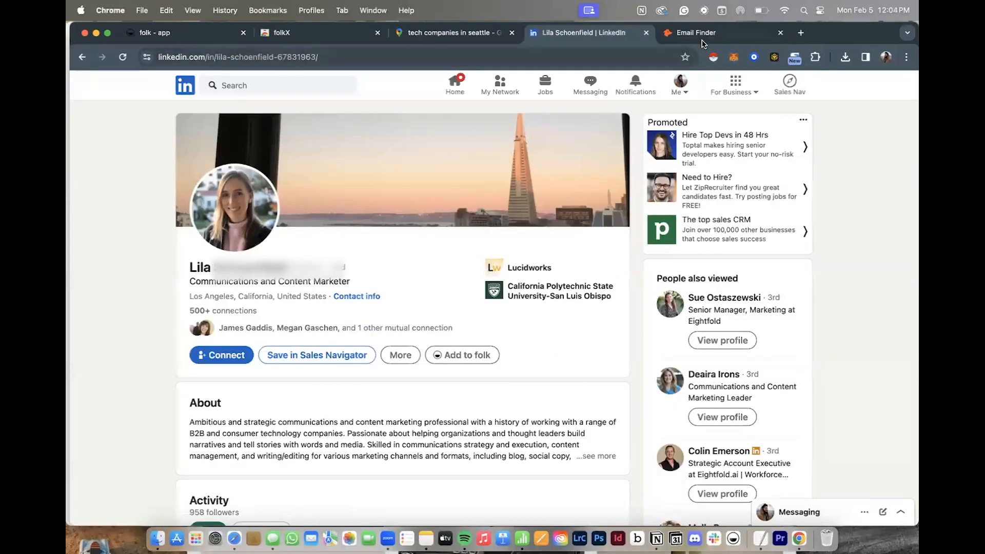
pyautogui.click(658, 57)
pyautogui.press('Return')
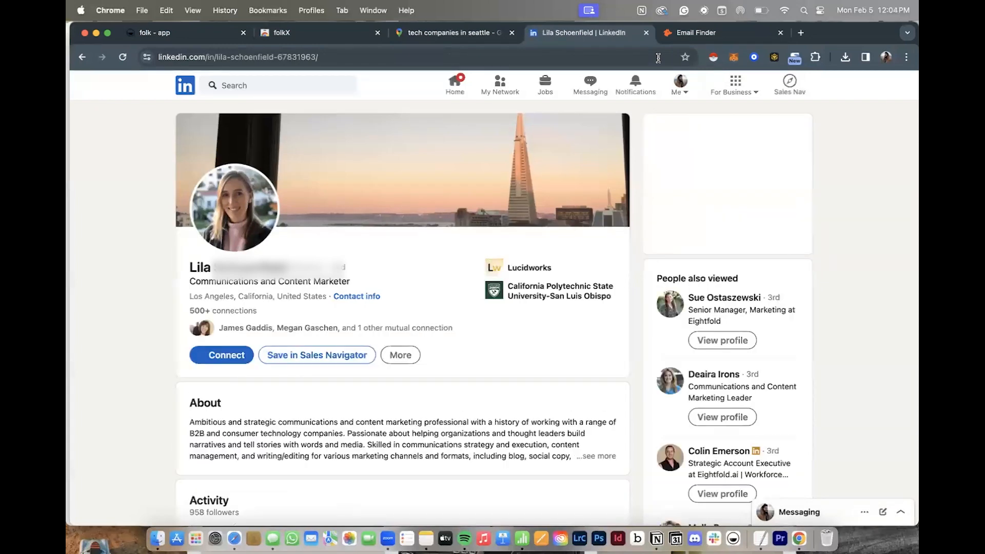
pyautogui.click(303, 34)
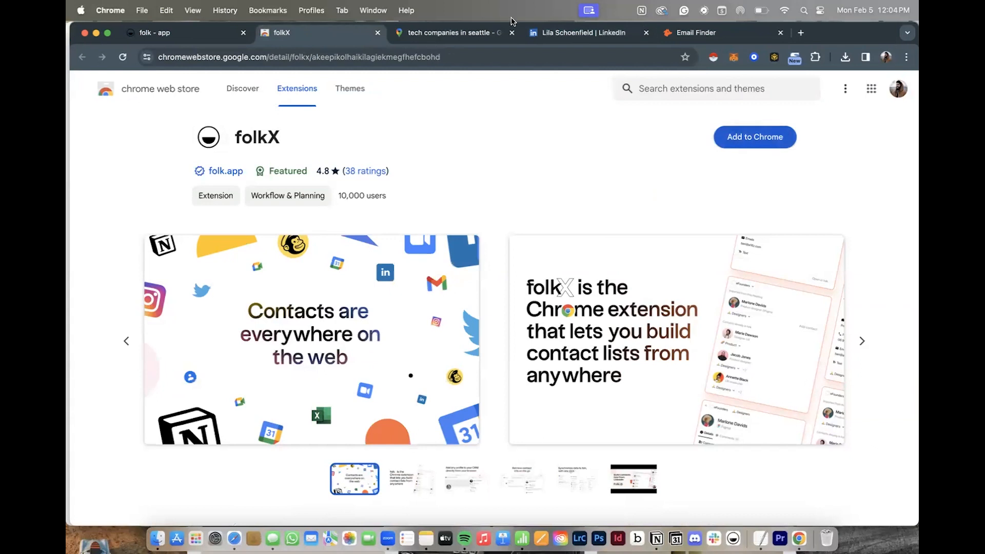
pyautogui.click(570, 33)
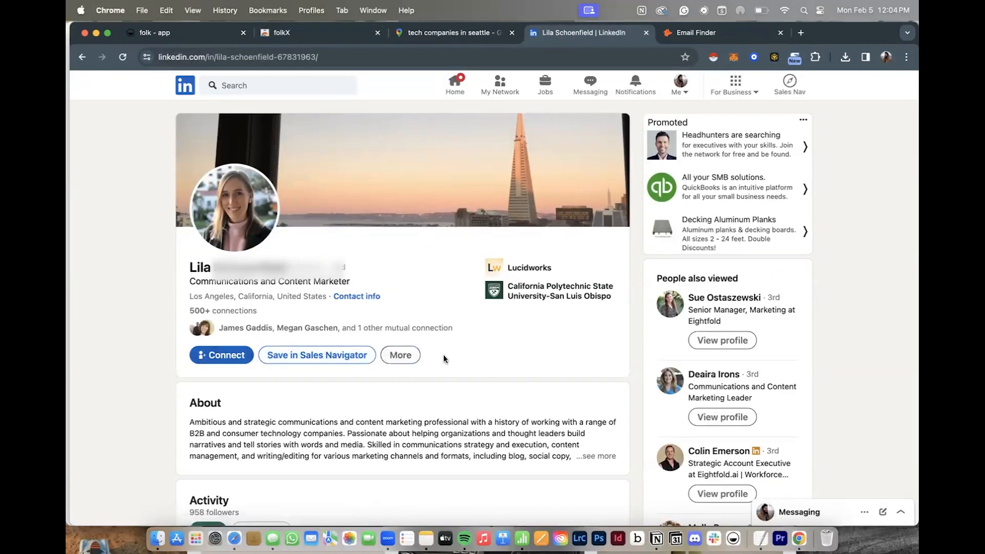
# Step: Add the folkX extension to Chrome from its Chrome Web Store page and dismiss the installation notice
pyautogui.click(311, 37)
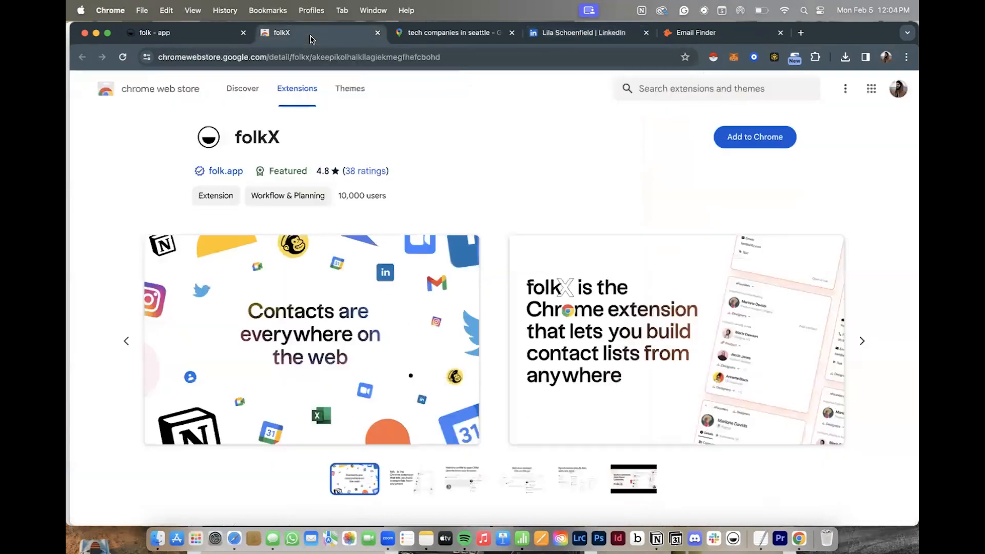
pyautogui.click(738, 134)
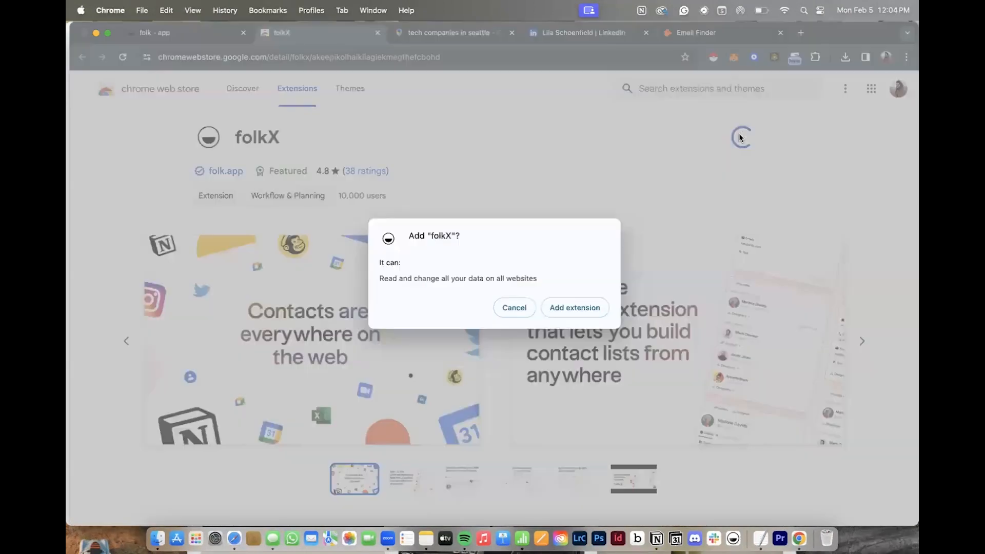
pyautogui.click(573, 307)
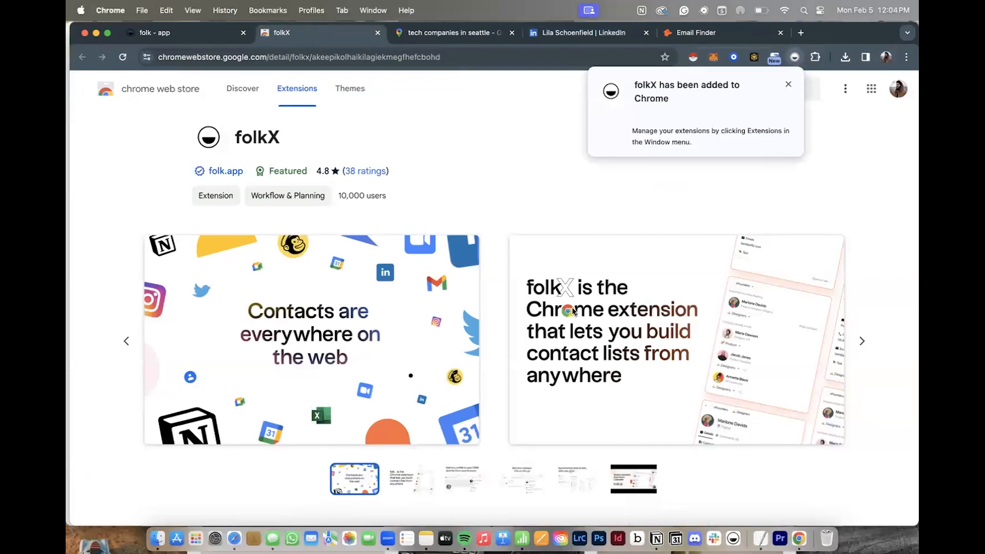
pyautogui.click(788, 84)
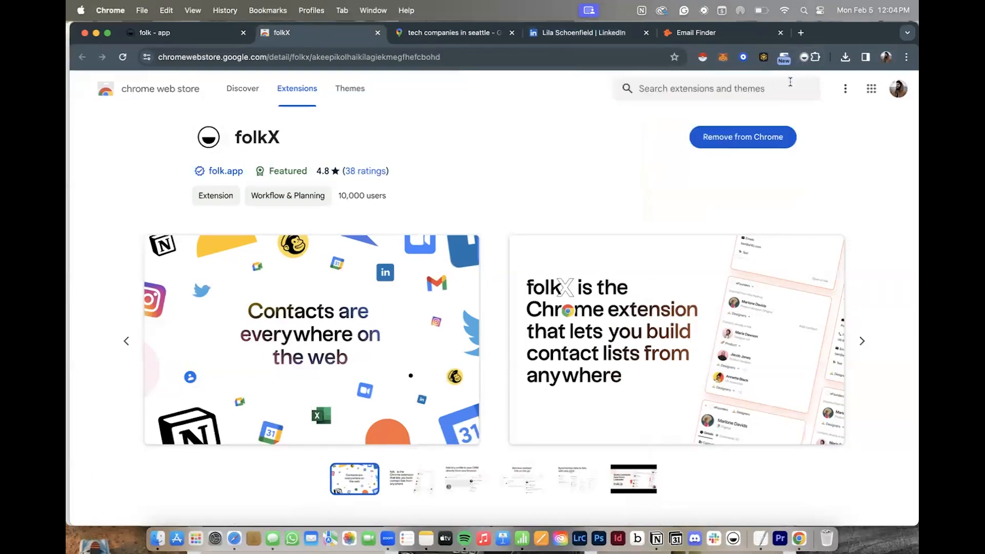
# Step: Reload the employee's LinkedIn profile and open folkX's contact creation for that person with Add to folk
pyautogui.click(583, 34)
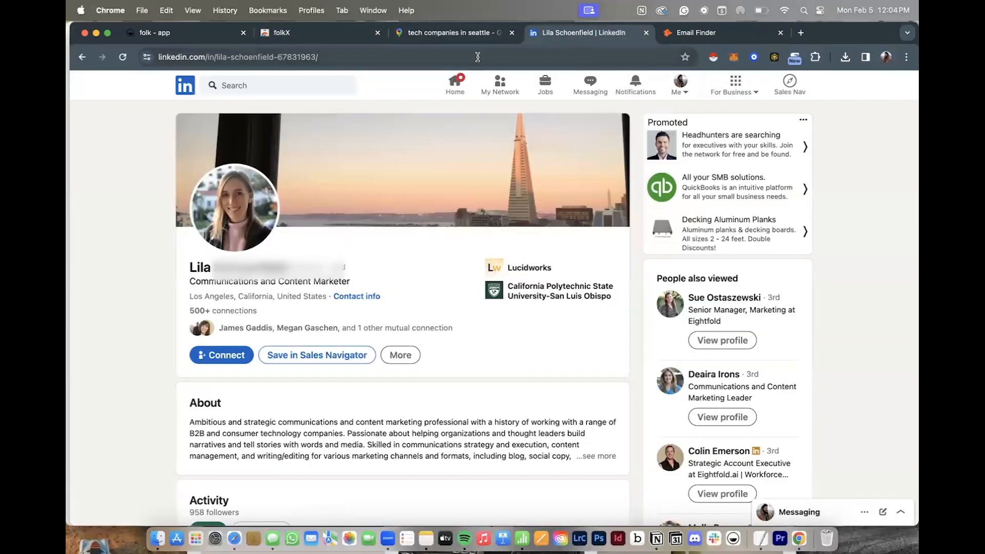
pyautogui.click(573, 58)
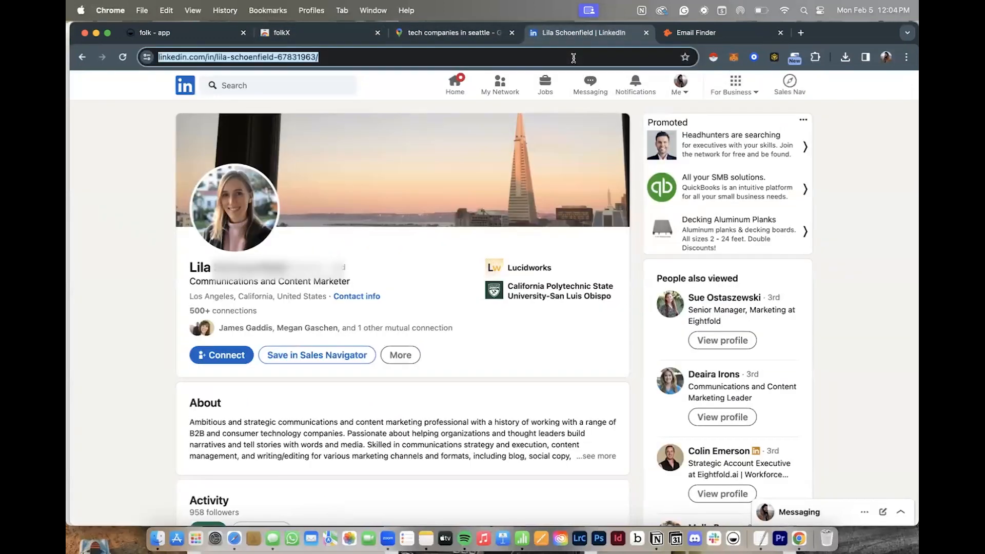
pyautogui.press('Return')
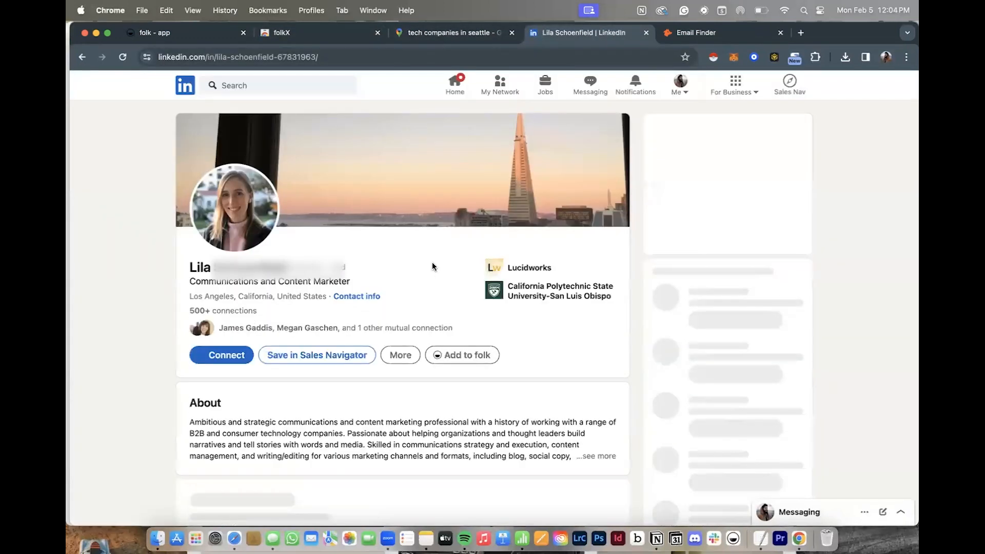
pyautogui.click(449, 356)
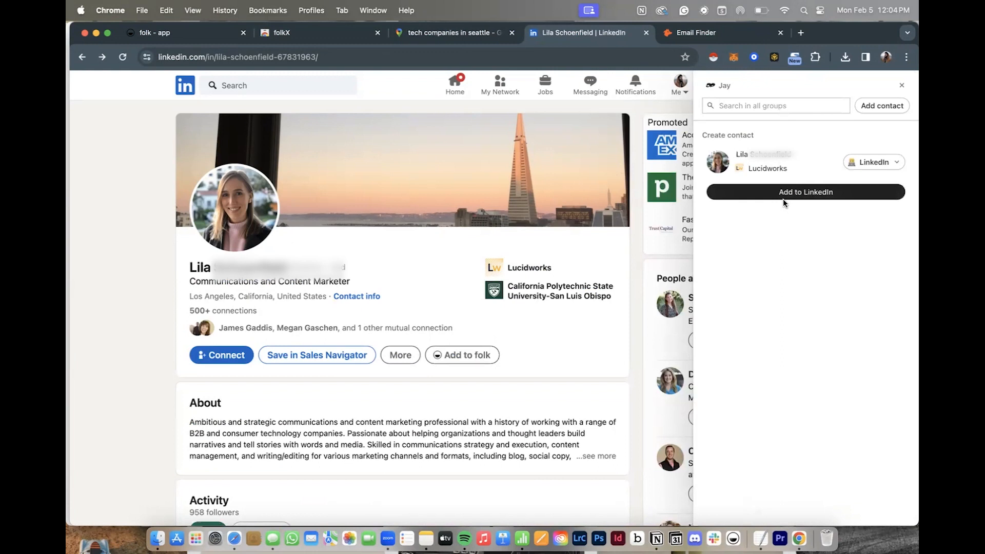
# Step: Revisit folk's Deal pipeline, the folkX store page and Hunter's Email Finder, ending on the Notion lead generation guide
pyautogui.click(204, 35)
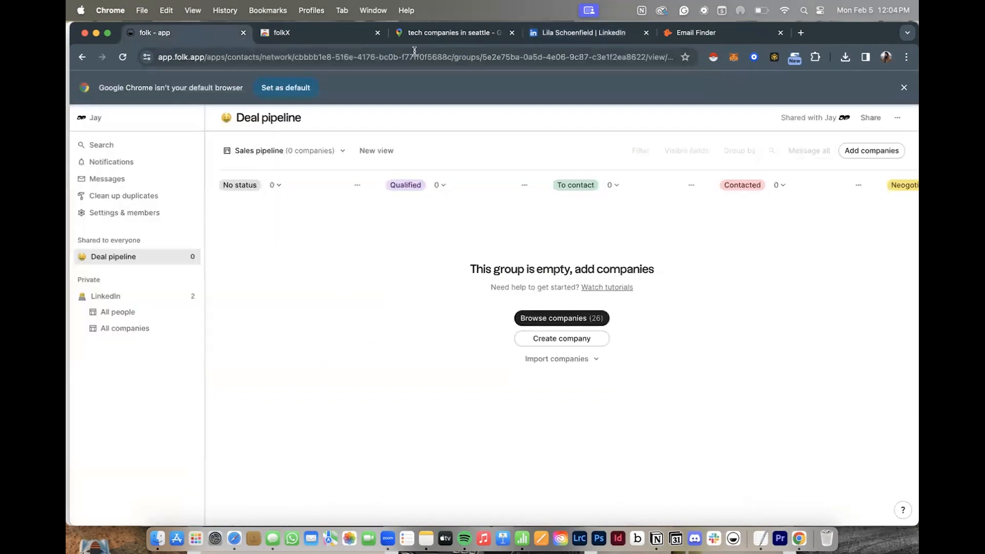
pyautogui.click(272, 26)
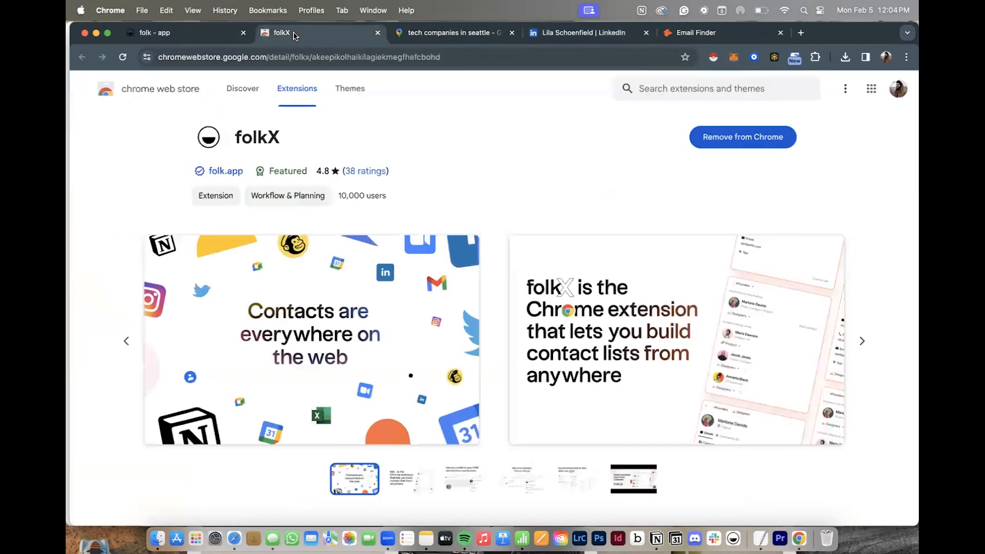
pyautogui.click(736, 32)
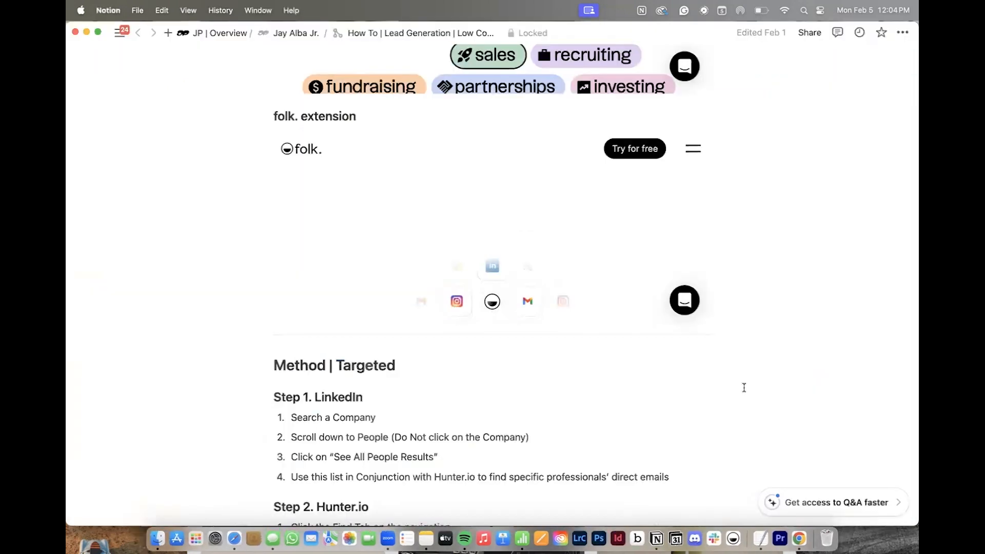
# Step: Examine the Notion guide's introduction and its Mass Lead Generation section with the data scraper links and method
pyautogui.scroll(20, 743, 387)
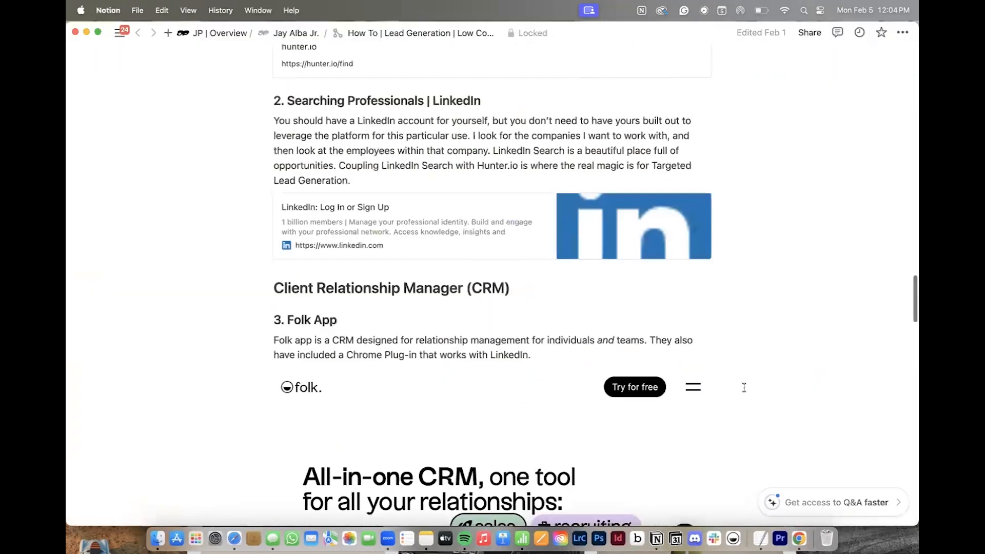
pyautogui.scroll(15, 743, 387)
pyautogui.scroll(-1, 744, 387)
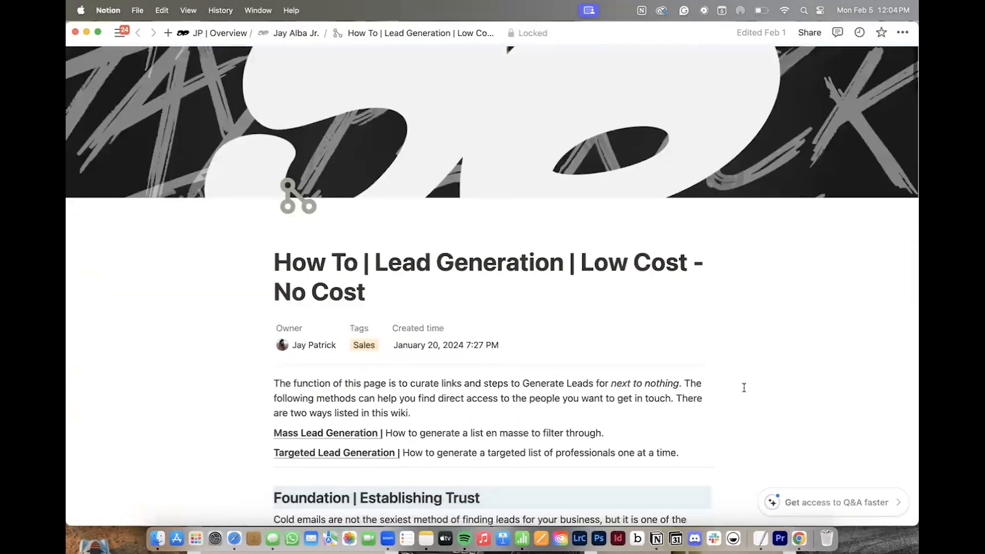
pyautogui.scroll(-15, 822, 370)
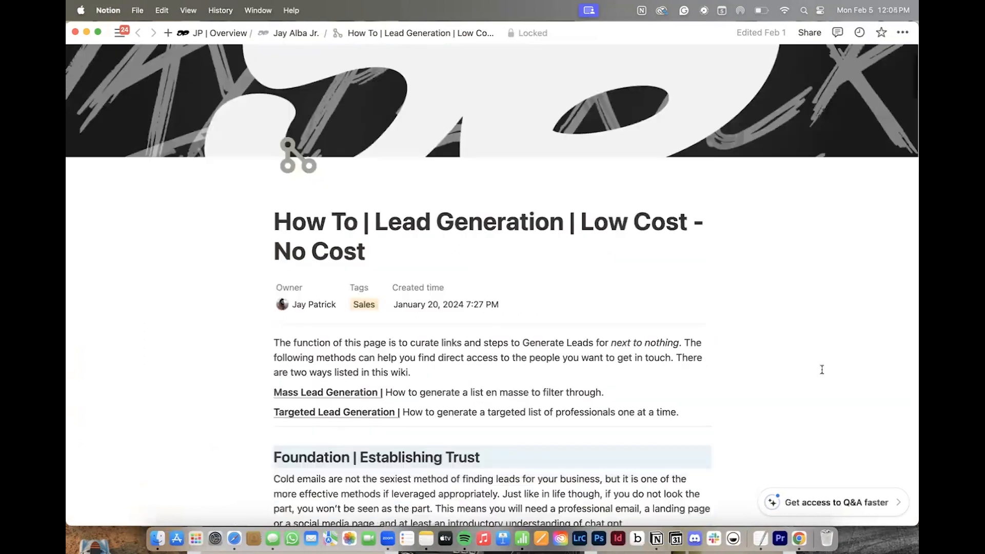
pyautogui.scroll(-10, 821, 369)
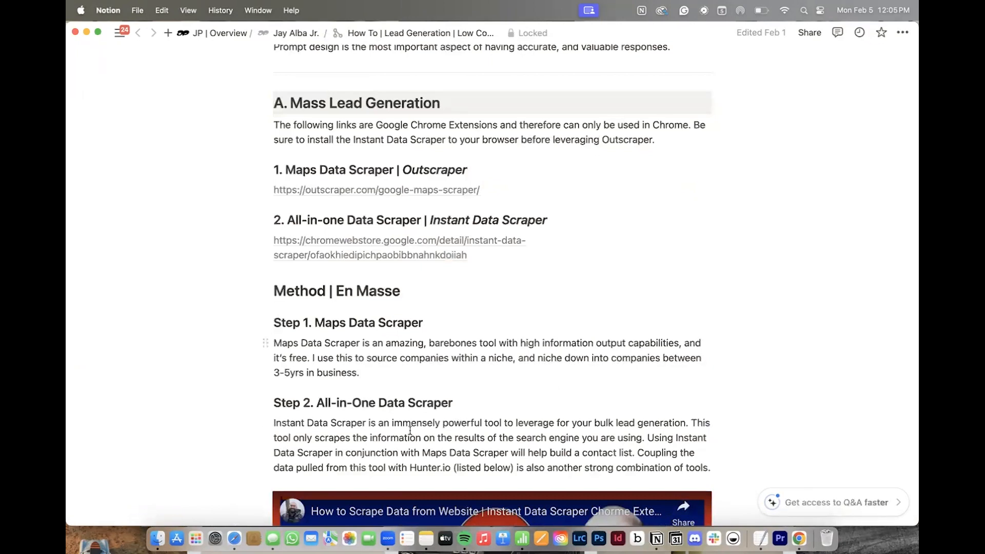
pyautogui.scroll(20, 843, 384)
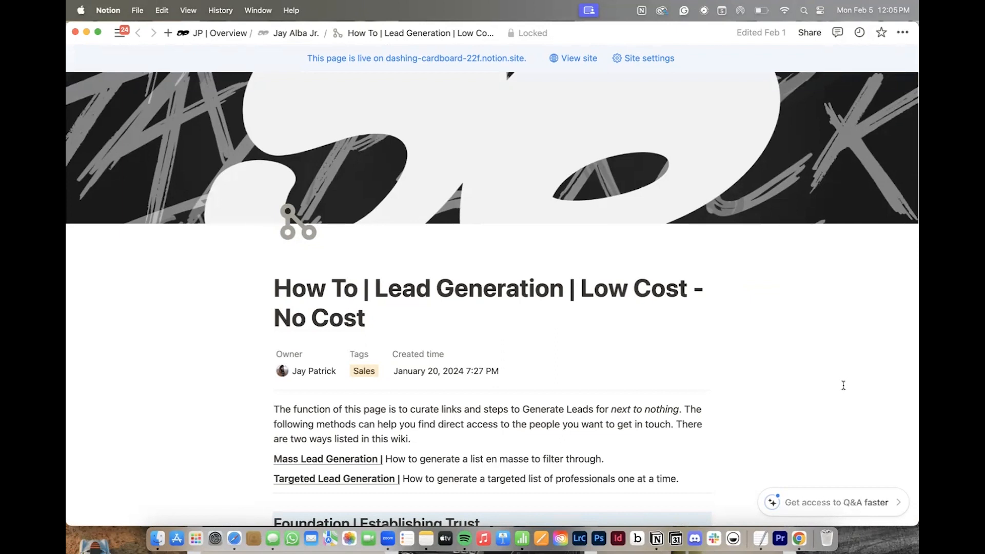
# Step: Review the guide from Foundation | Establishing Trust through the AI tools to Cold Calling Scripts and Targeted Lead Generation
pyautogui.scroll(-5, 843, 385)
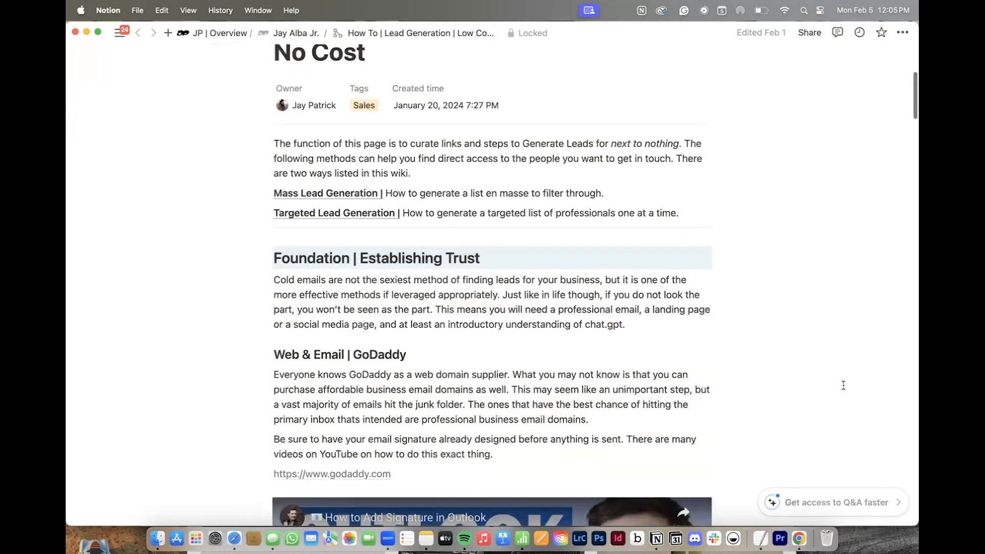
pyautogui.scroll(-2, 843, 385)
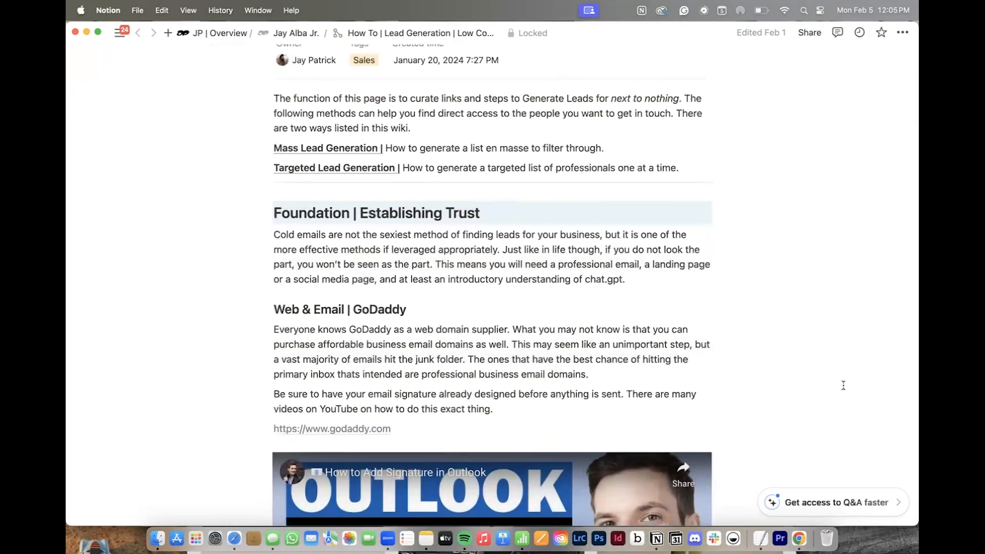
pyautogui.scroll(-10, 843, 384)
pyautogui.scroll(-8, 843, 385)
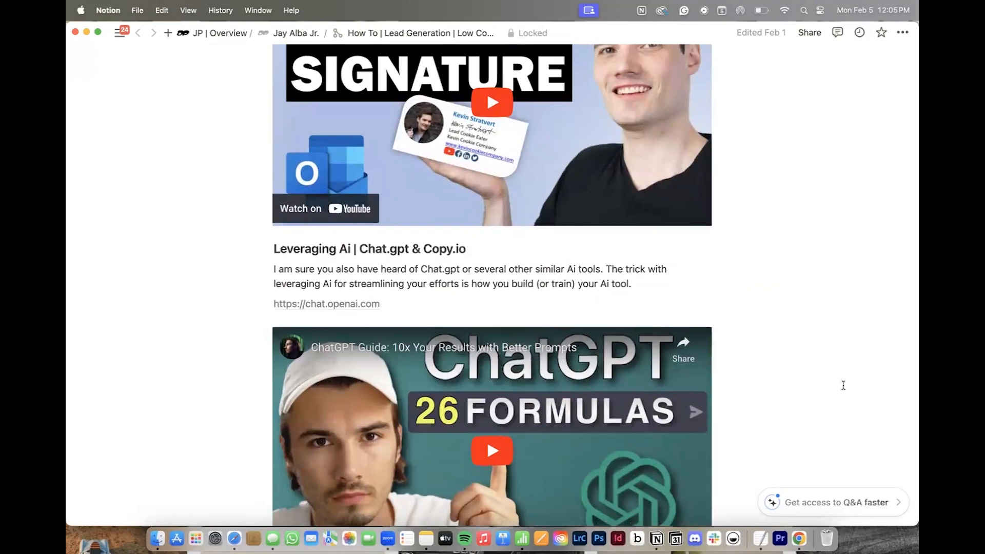
pyautogui.scroll(-20, 843, 385)
pyautogui.scroll(-20, 843, 385)
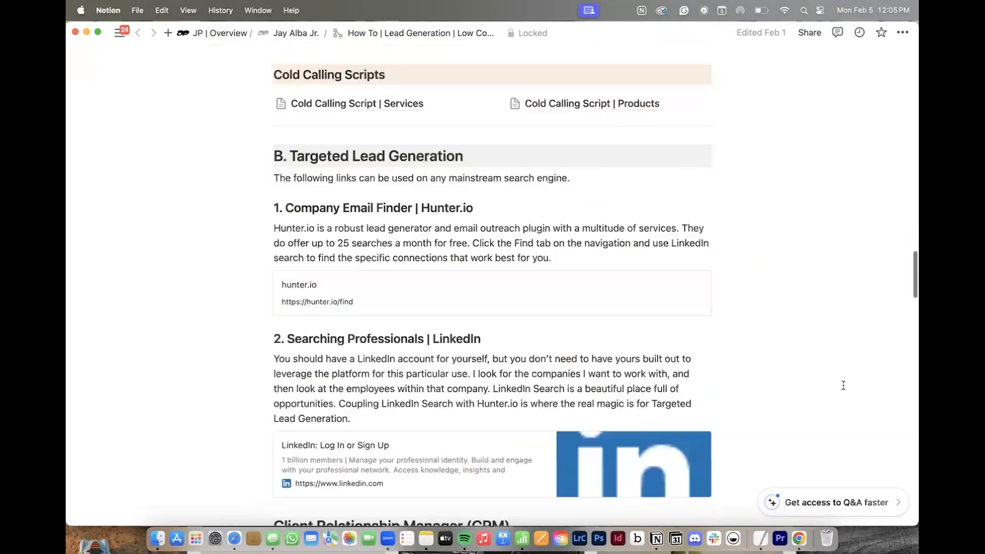
pyautogui.scroll(-10, 843, 385)
pyautogui.scroll(15, 843, 384)
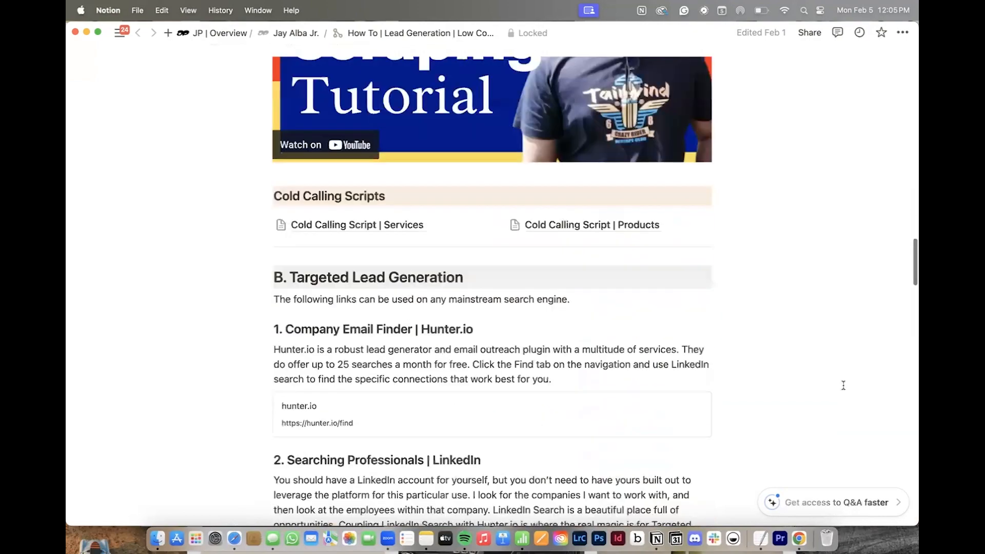